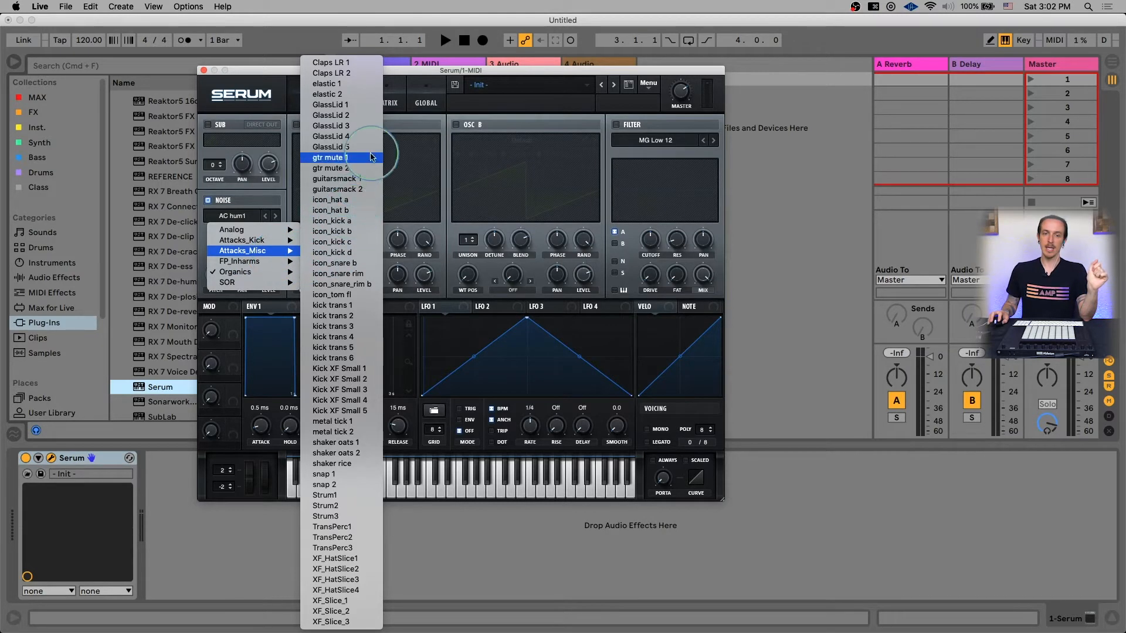
# - Load the GlassLid 2 sample from Attacks_Misc into the noise oscillator and move the Serum window clear of the browser
pyautogui.click(348, 127)
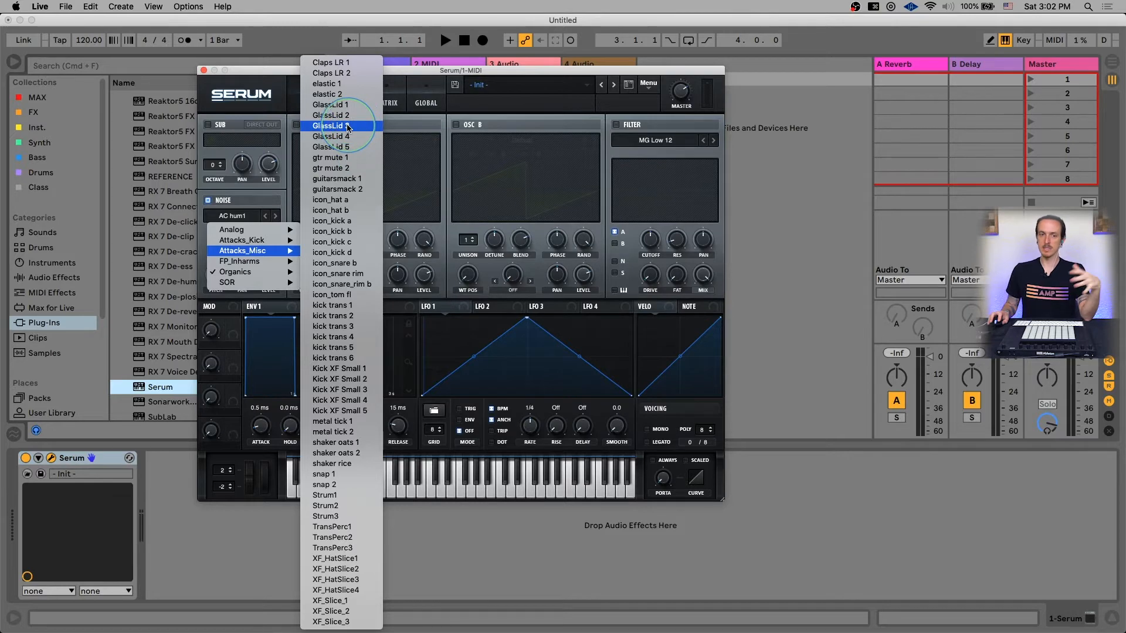
pyautogui.click(265, 216)
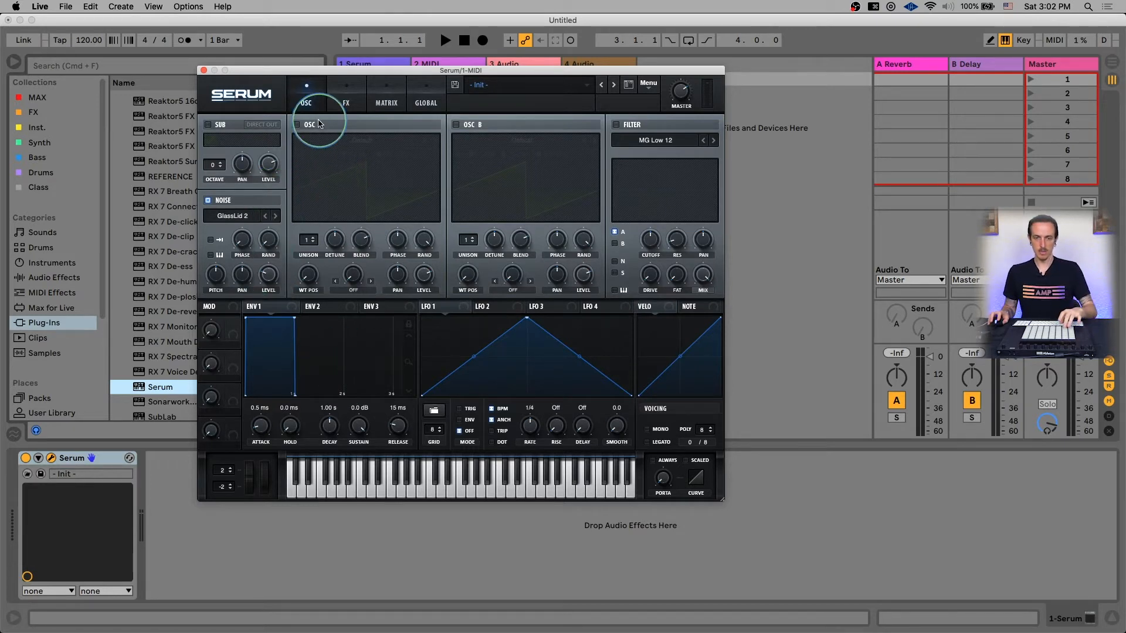
pyautogui.moveTo(321, 70); pyautogui.dragTo(461, 71)
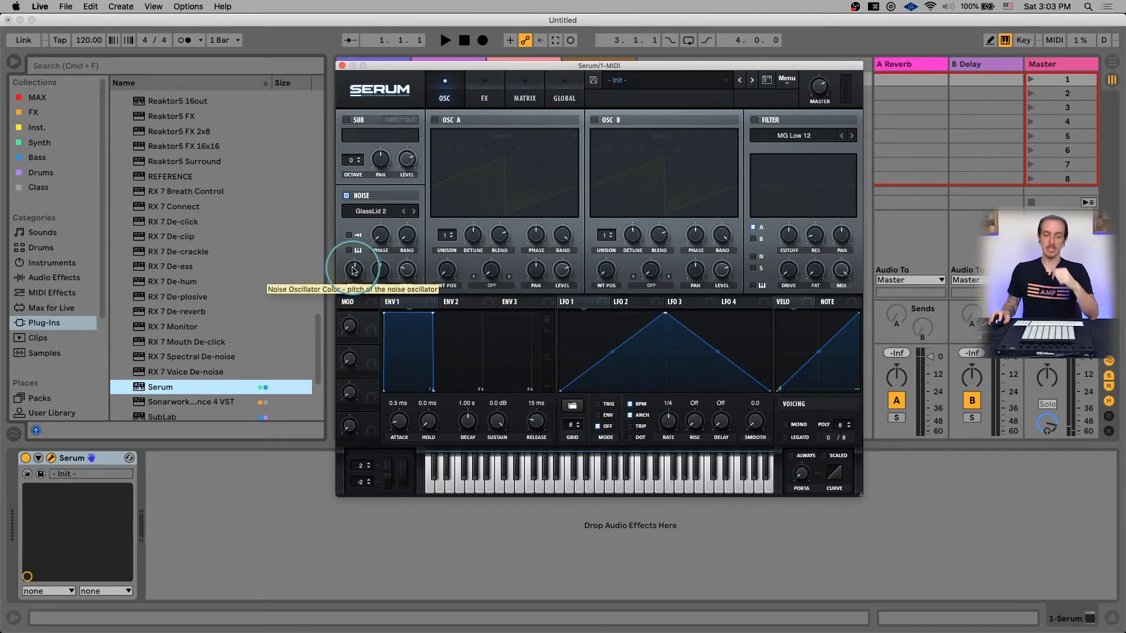
# - Assign Envelope 2 to the noise pitch, with sustain at 0%, decay at 1.35 s and an adjusted decay curve
pyautogui.moveTo(354, 269)
pyautogui.mouseDown()
pyautogui.moveTo(353, 245)
pyautogui.moveTo(356, 296)
pyautogui.moveTo(359, 282)
pyautogui.mouseUp()
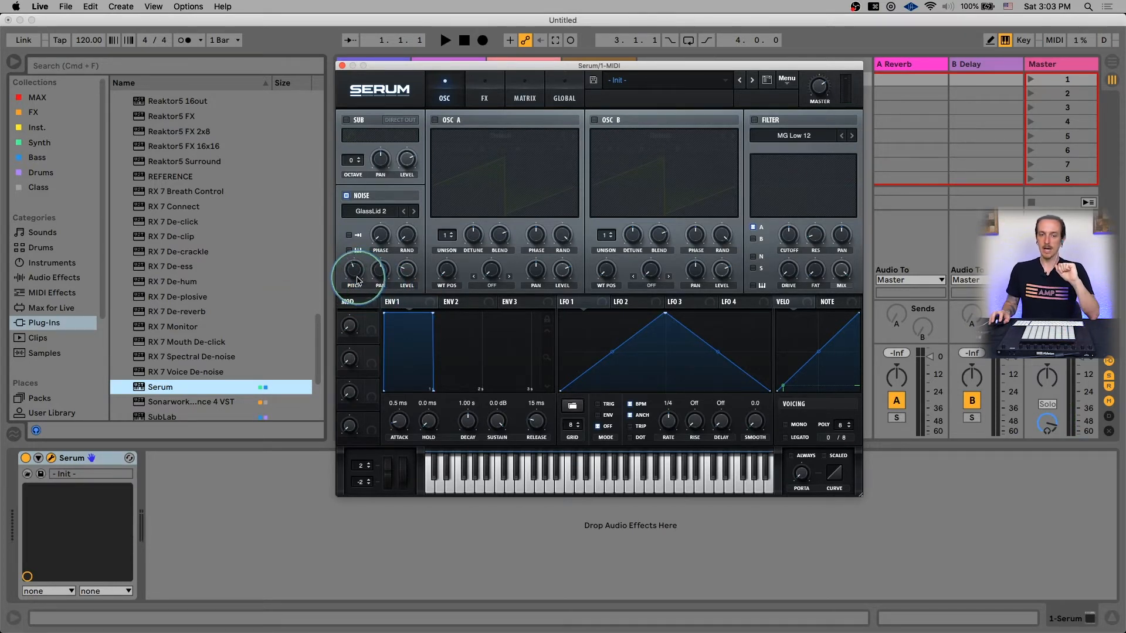
pyautogui.click(452, 303)
pyautogui.click(457, 306)
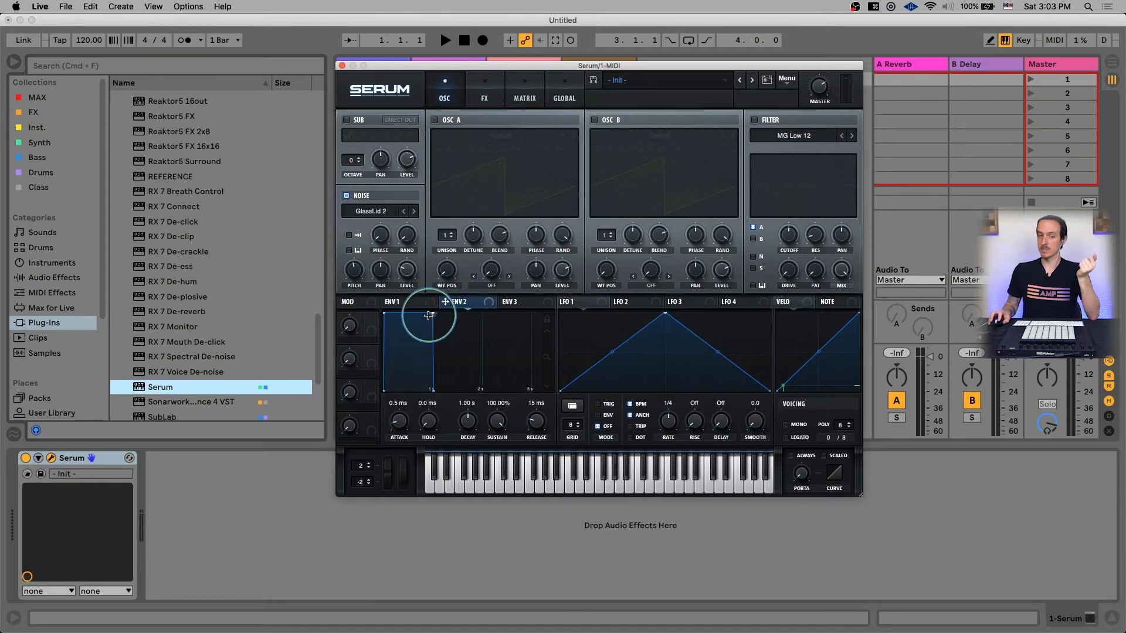
pyautogui.moveTo(432, 315); pyautogui.dragTo(428, 390)
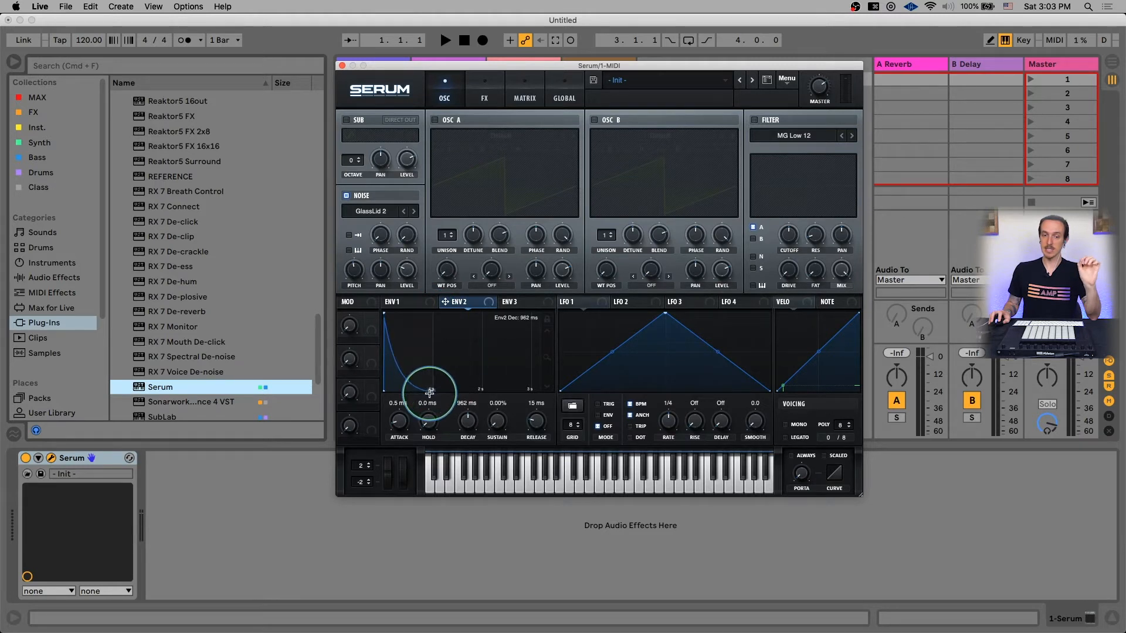
pyautogui.moveTo(445, 302); pyautogui.dragTo(350, 260)
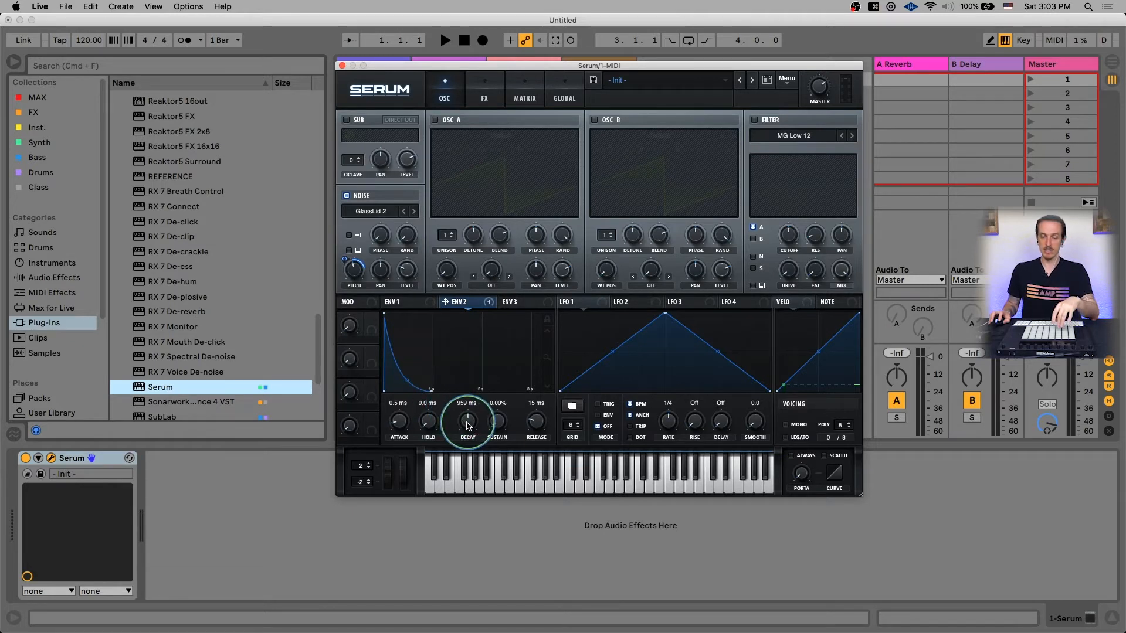
pyautogui.moveTo(468, 425); pyautogui.dragTo(467, 409)
pyautogui.moveTo(415, 384)
pyautogui.mouseDown()
pyautogui.moveTo(414, 364)
pyautogui.moveTo(402, 379)
pyautogui.mouseUp()
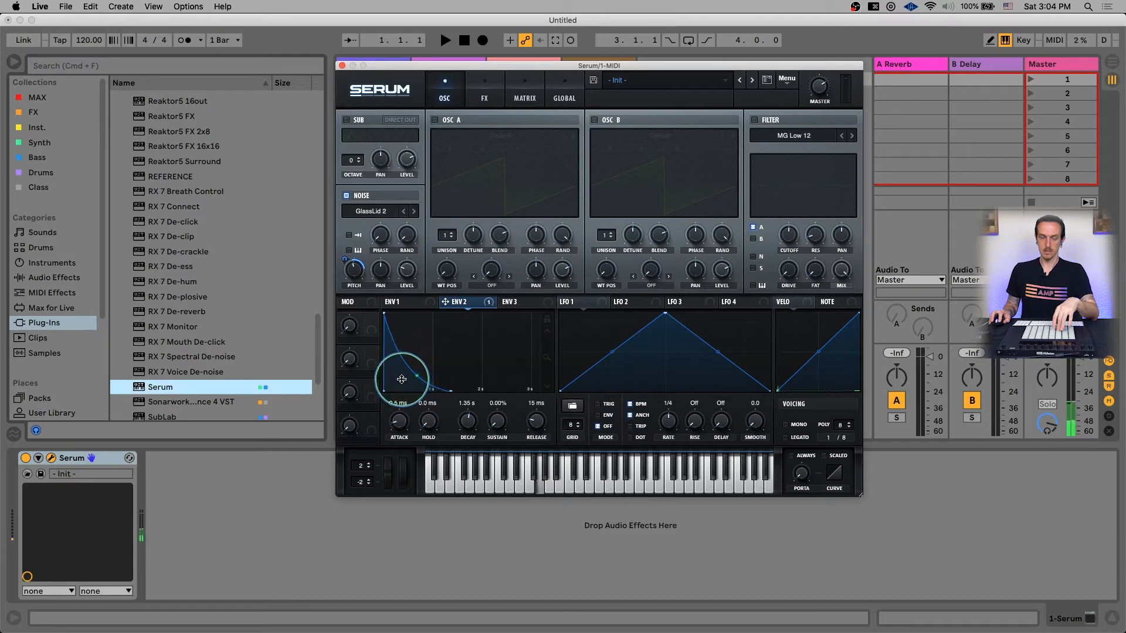
# - Adjust the noise oscillator's base pitch and the amount of Envelope 2 modulation applied to it
pyautogui.moveTo(353, 268)
pyautogui.mouseDown()
pyautogui.moveTo(354, 305)
pyautogui.moveTo(355, 263)
pyautogui.mouseUp()
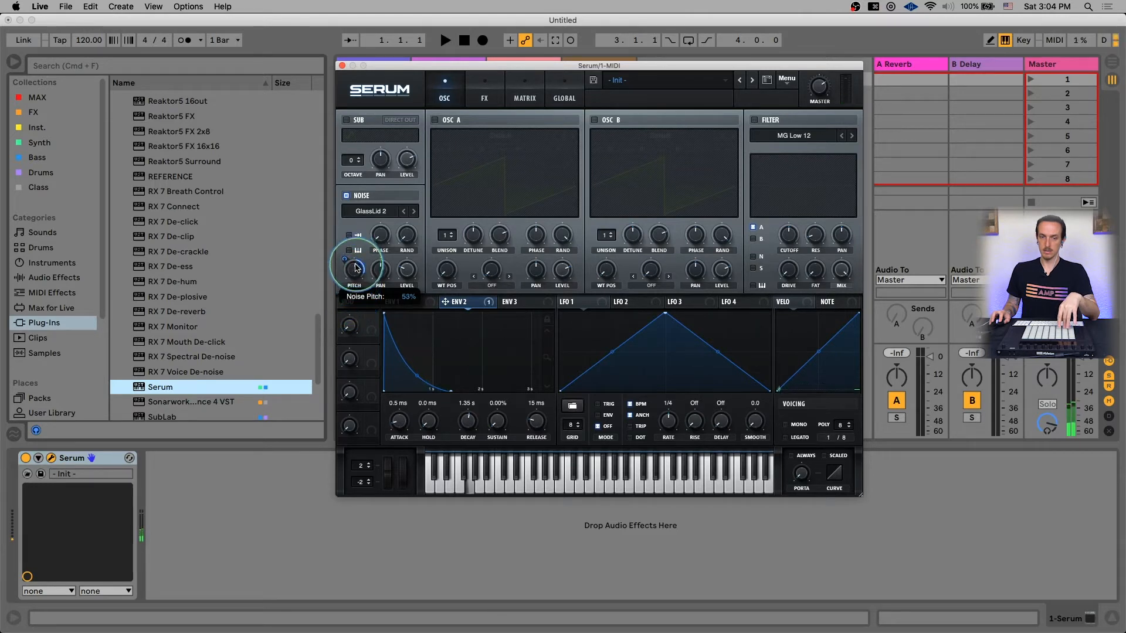
pyautogui.moveTo(343, 261); pyautogui.dragTo(348, 275)
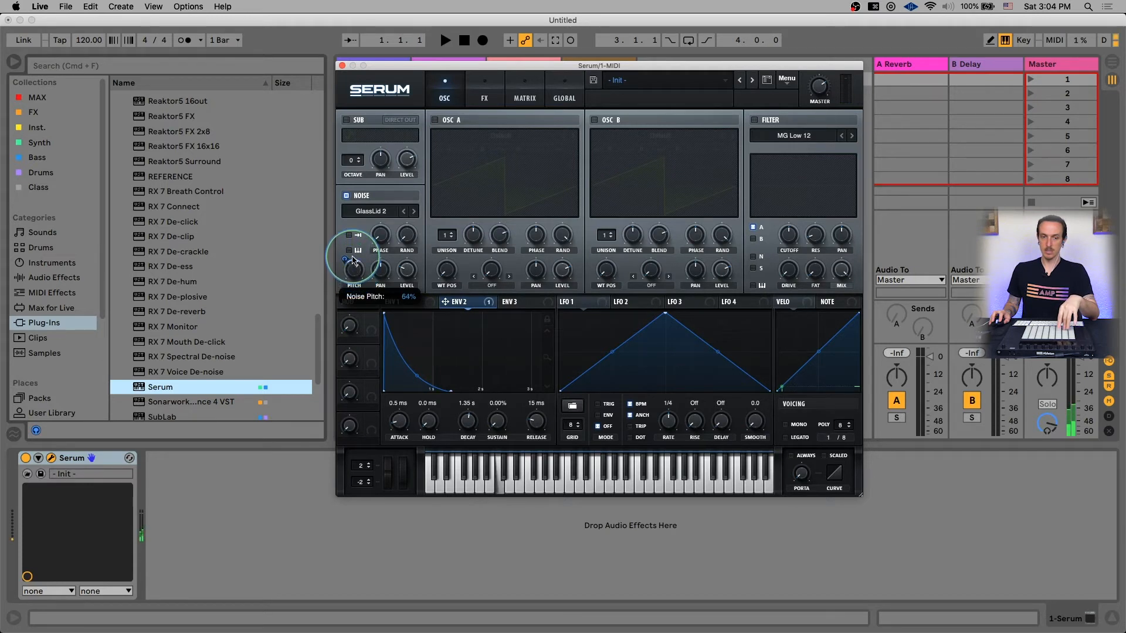
pyautogui.moveTo(352, 259); pyautogui.dragTo(353, 244)
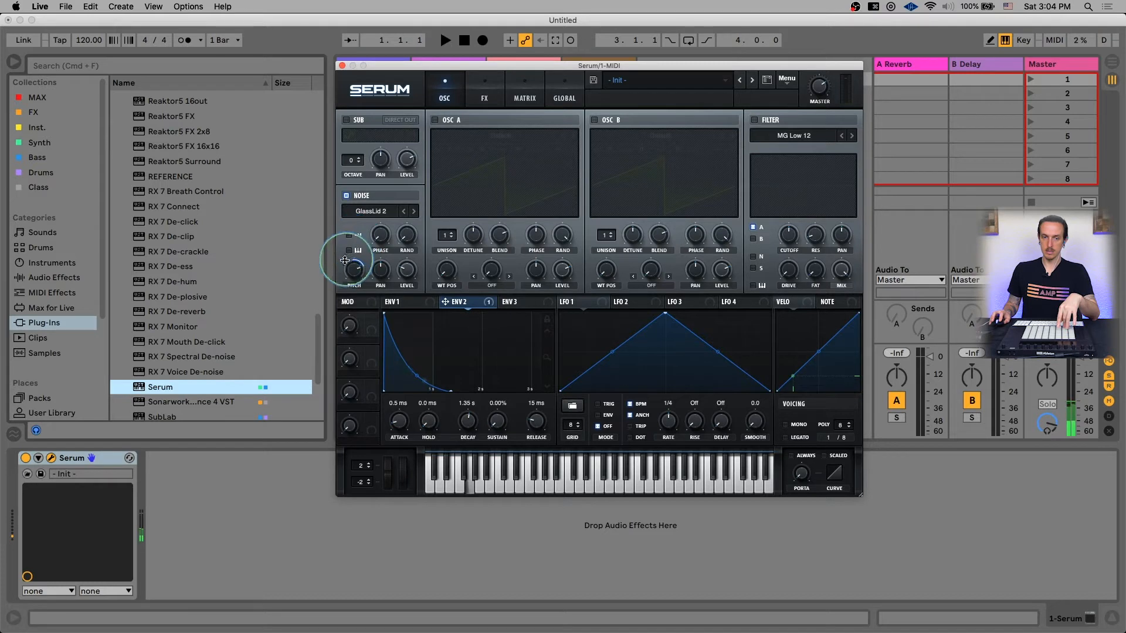
pyautogui.moveTo(352, 261); pyautogui.dragTo(358, 299)
pyautogui.moveTo(345, 260); pyautogui.dragTo(348, 235)
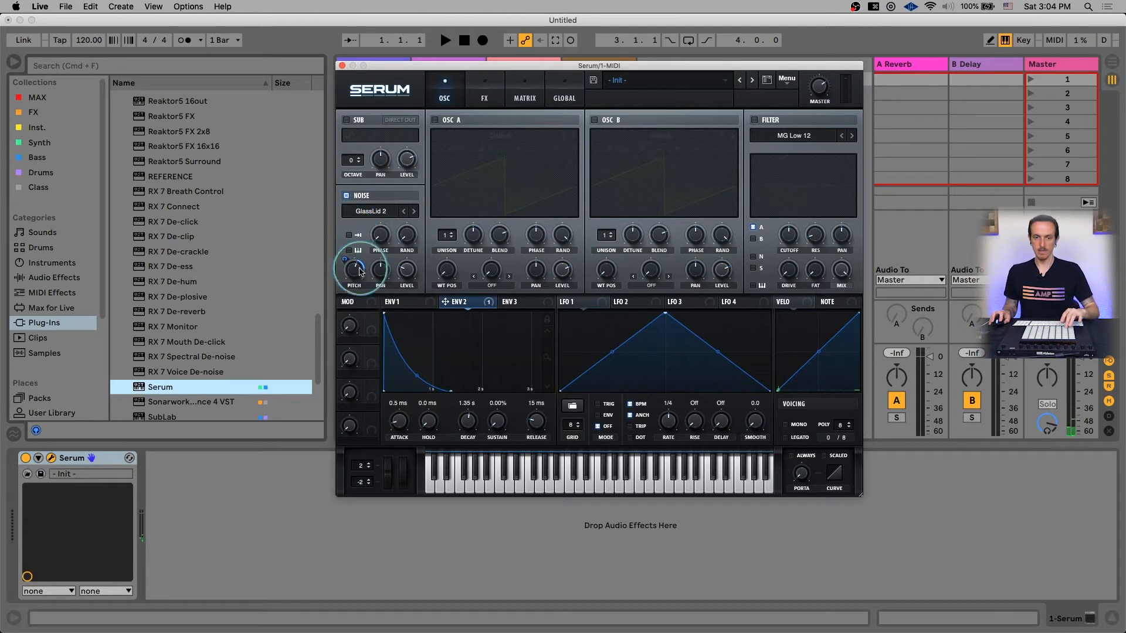
pyautogui.moveTo(353, 269); pyautogui.dragTo(355, 278)
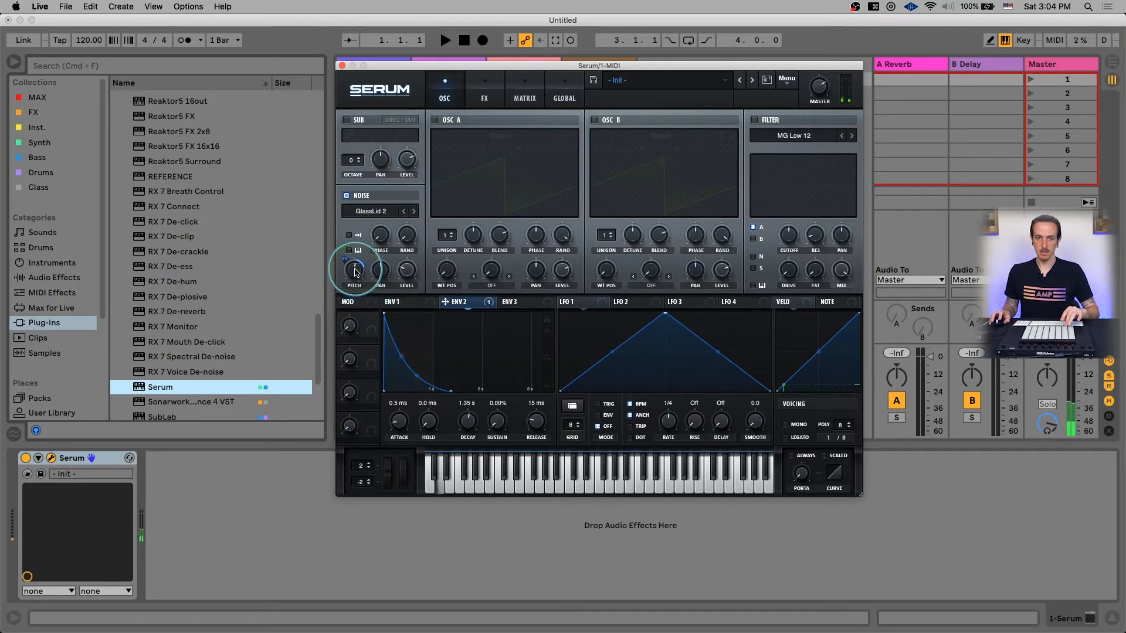
# - Switch the noise sample to GlassLid 4, set Envelope 2's decay to 1.52 s and readjust the noise pitch
pyautogui.click(414, 212)
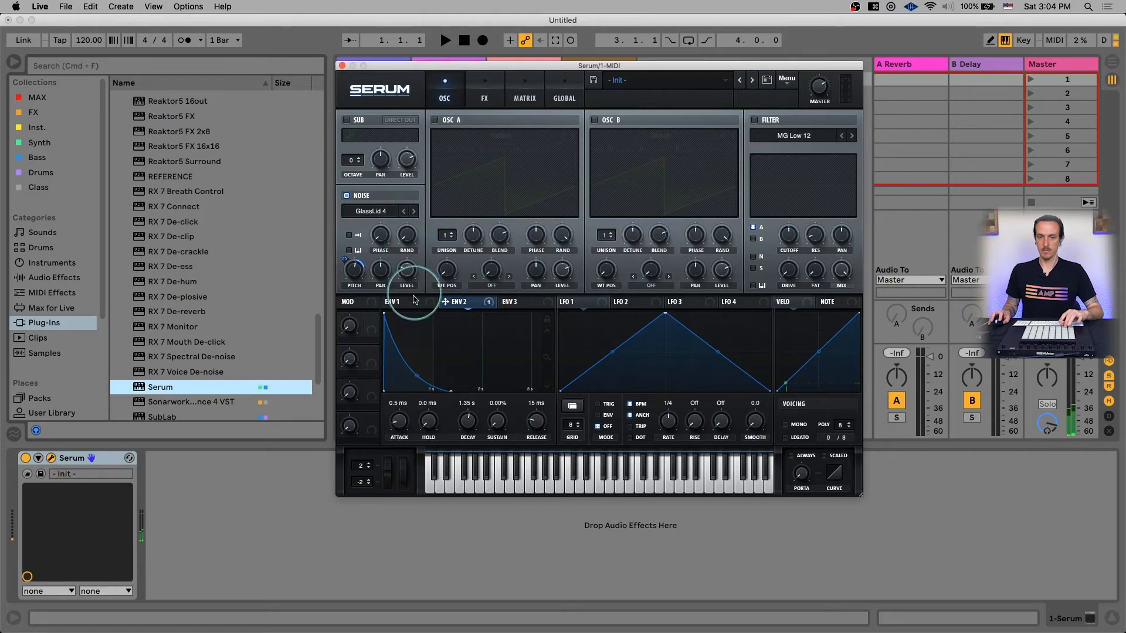
pyautogui.moveTo(458, 430); pyautogui.dragTo(467, 425)
pyautogui.moveTo(351, 274); pyautogui.dragTo(357, 284)
# - Step through the neighbouring GlassLid samples and select GlassLid 1 for the noise oscillator
pyautogui.click(403, 211)
pyautogui.click(402, 211)
pyautogui.click(411, 213)
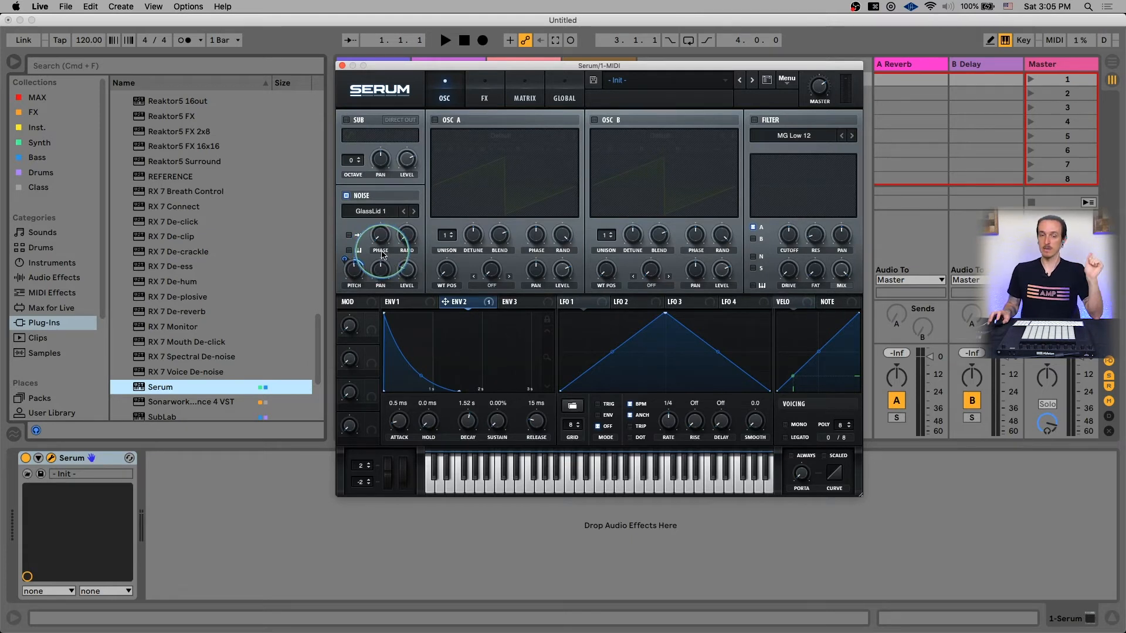
# - Try keyboard pitch tracking on the noise oscillator, turn it back off and raise the noise level
pyautogui.click(349, 250)
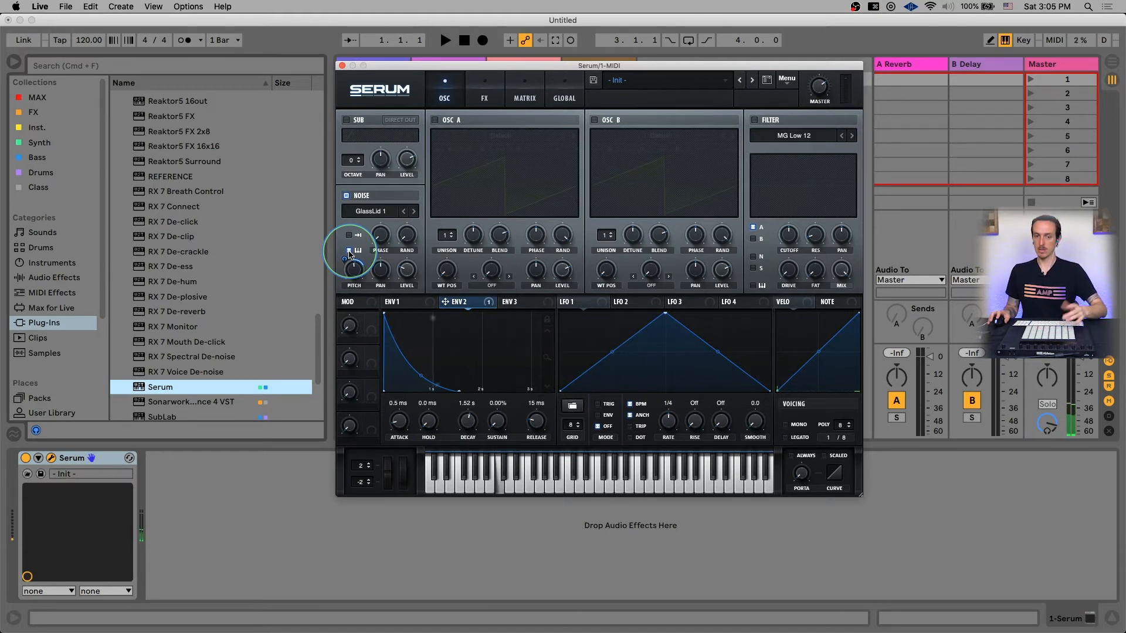
pyautogui.click(349, 250)
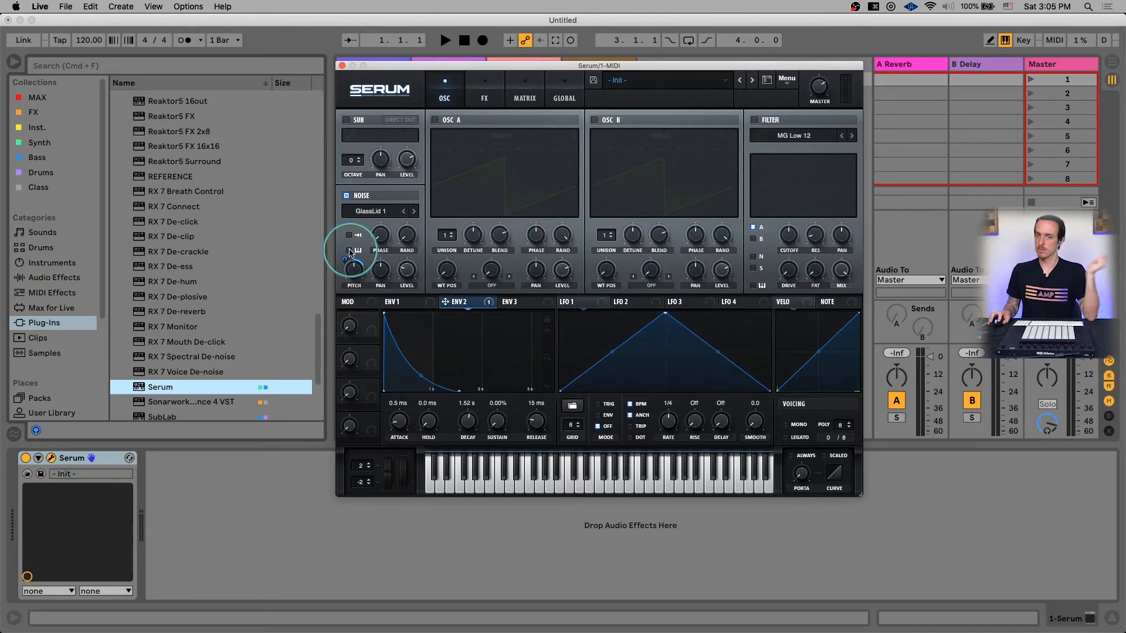
pyautogui.moveTo(406, 273); pyautogui.dragTo(404, 243)
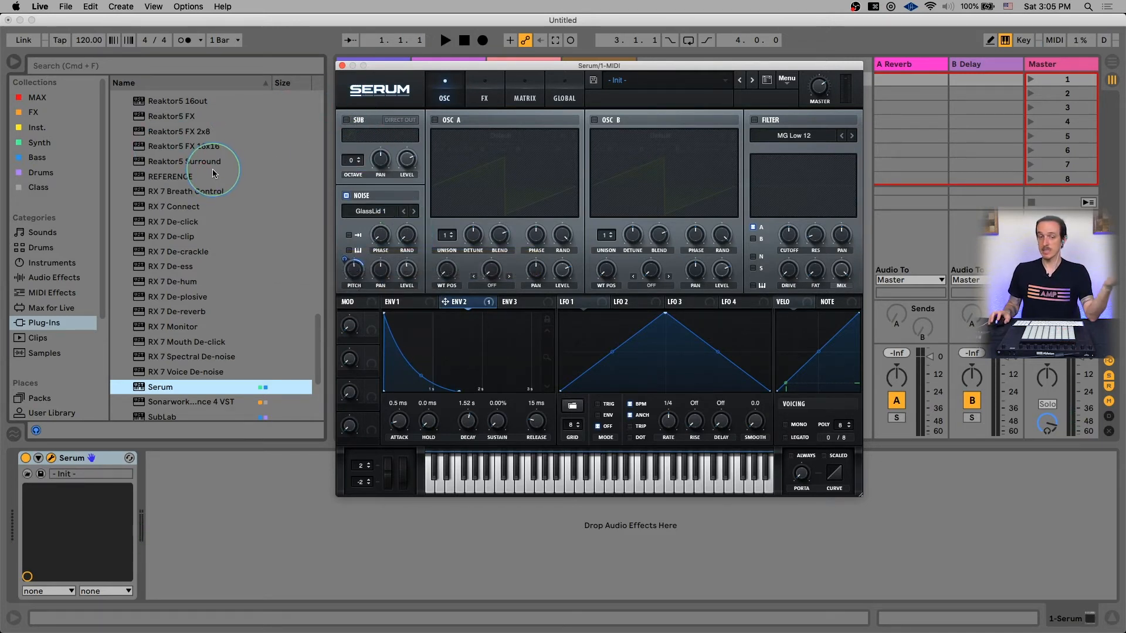
# - Add Ableton's Delay and Reverb audio effects after Serum on the track
pyautogui.click(475, 79)
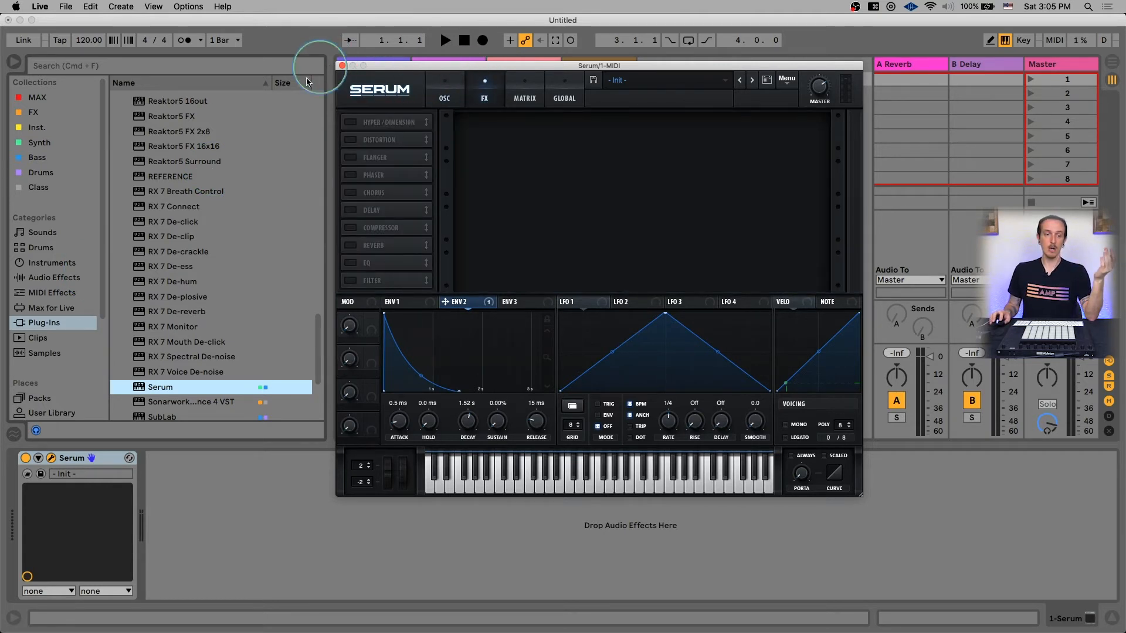
pyautogui.click(70, 278)
pyautogui.scroll(-5, 192, 227)
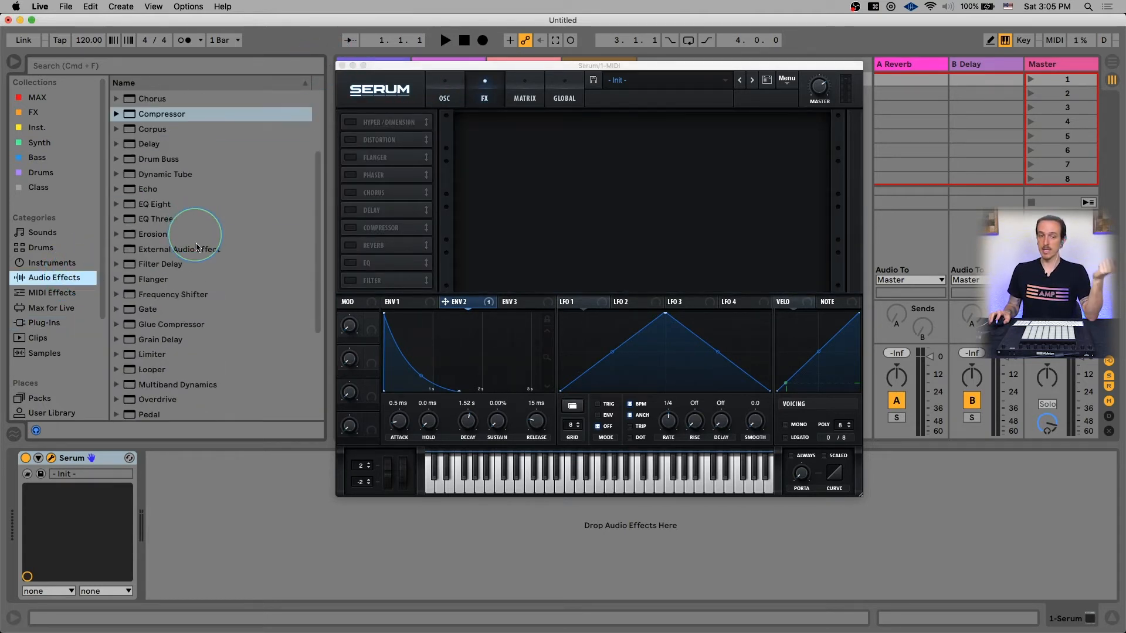
pyautogui.scroll(5, 157, 213)
pyautogui.doubleClick(149, 132)
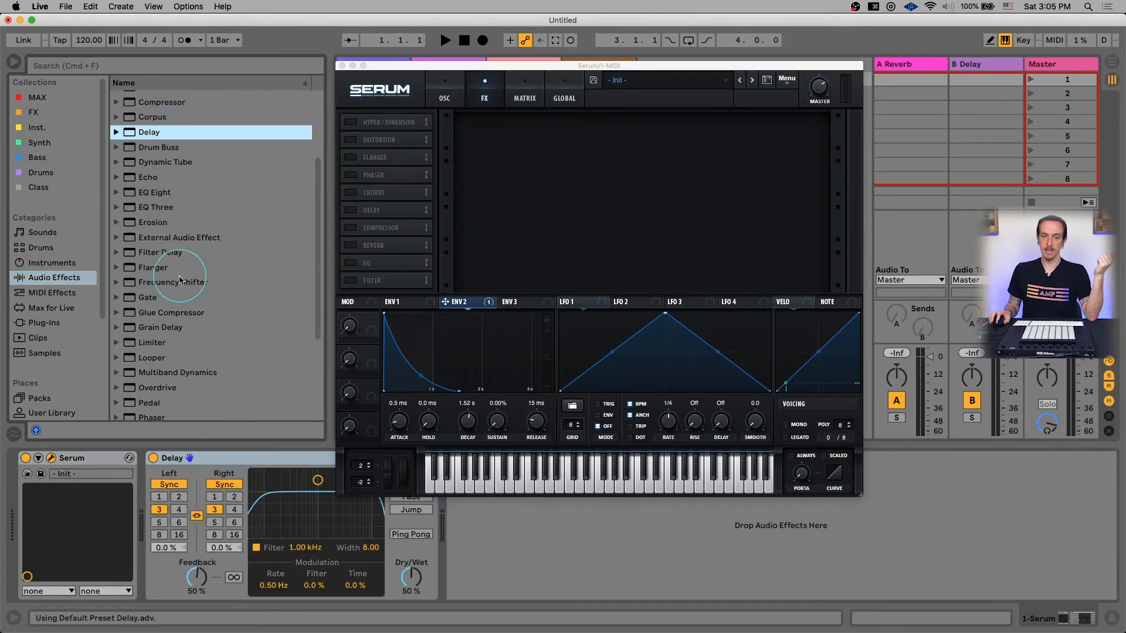
pyautogui.scroll(-3, 180, 280)
pyautogui.doubleClick(154, 325)
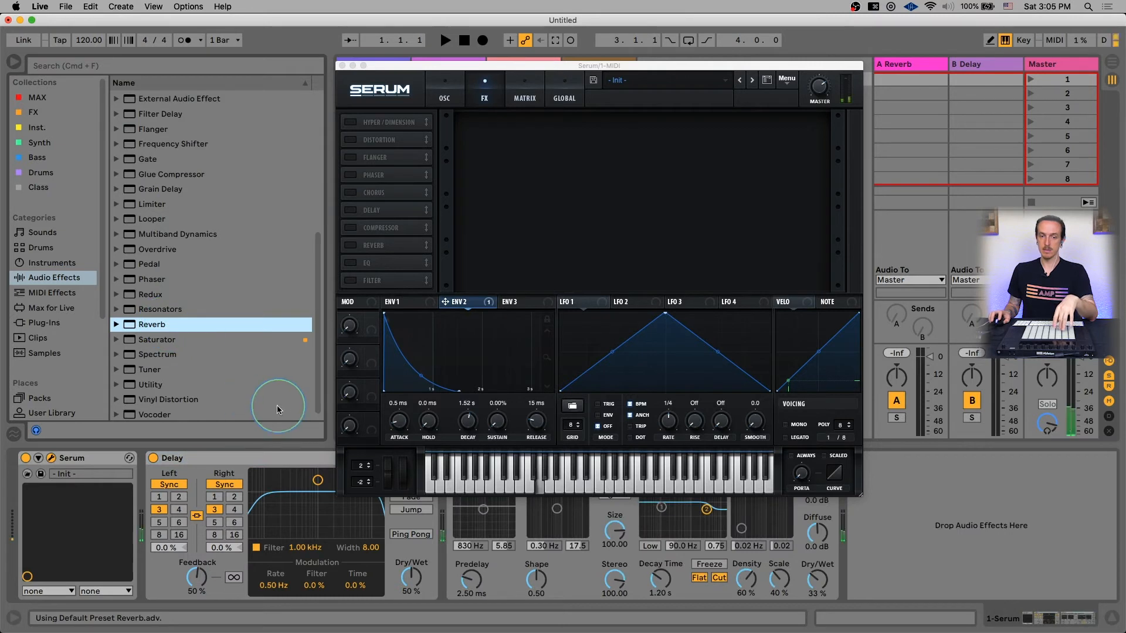
# - Set the Delay filter to 601 Hz with a width of 3.97, and the Reverb dry/wet to 17%
pyautogui.moveTo(309, 502); pyautogui.dragTo(306, 508)
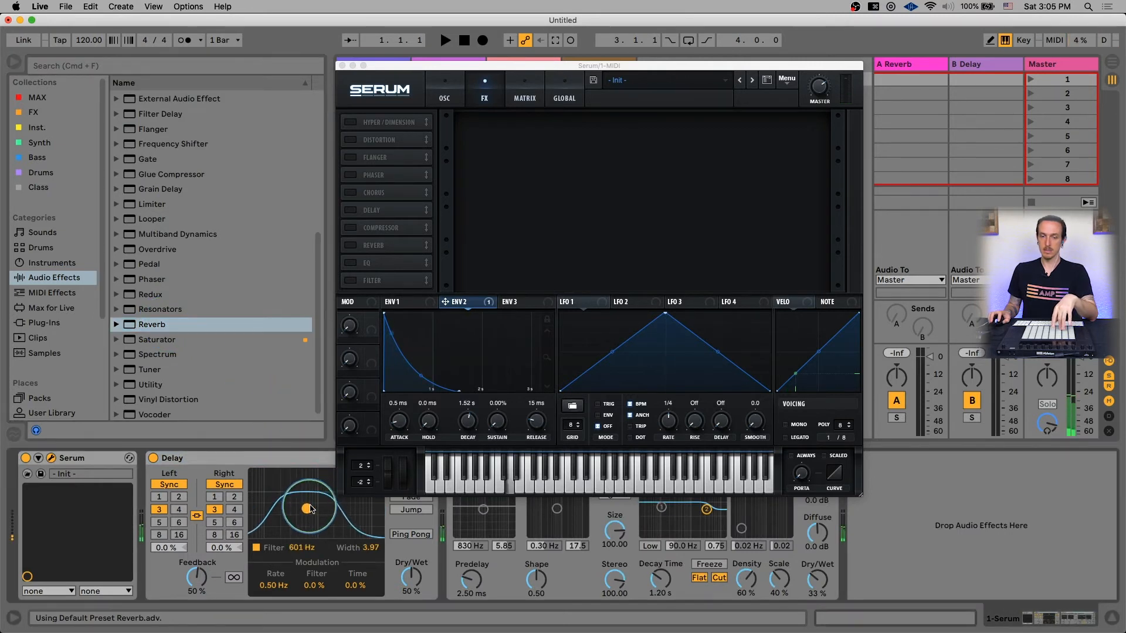
pyautogui.moveTo(817, 580); pyautogui.dragTo(818, 591)
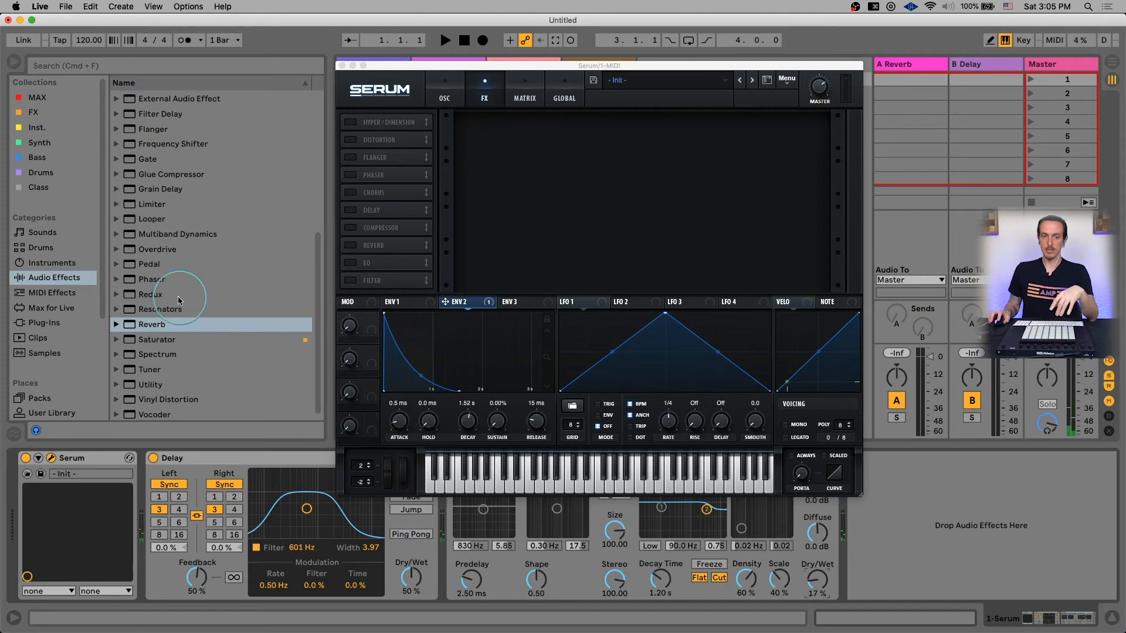
# - Insert the Pedal effect between Serum and Delay in Fuzz mode, and set the Delay dry/wet to 15%
pyautogui.moveTo(151, 264); pyautogui.dragTo(315, 447)
pyautogui.moveTo(196, 502); pyautogui.dragTo(198, 504)
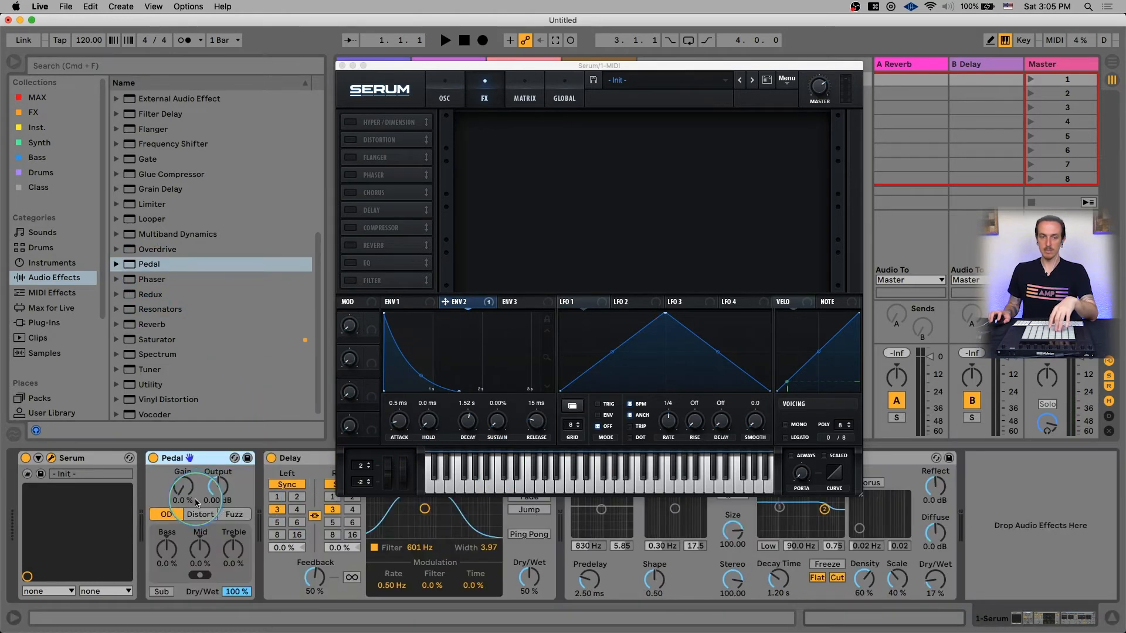
pyautogui.click(233, 514)
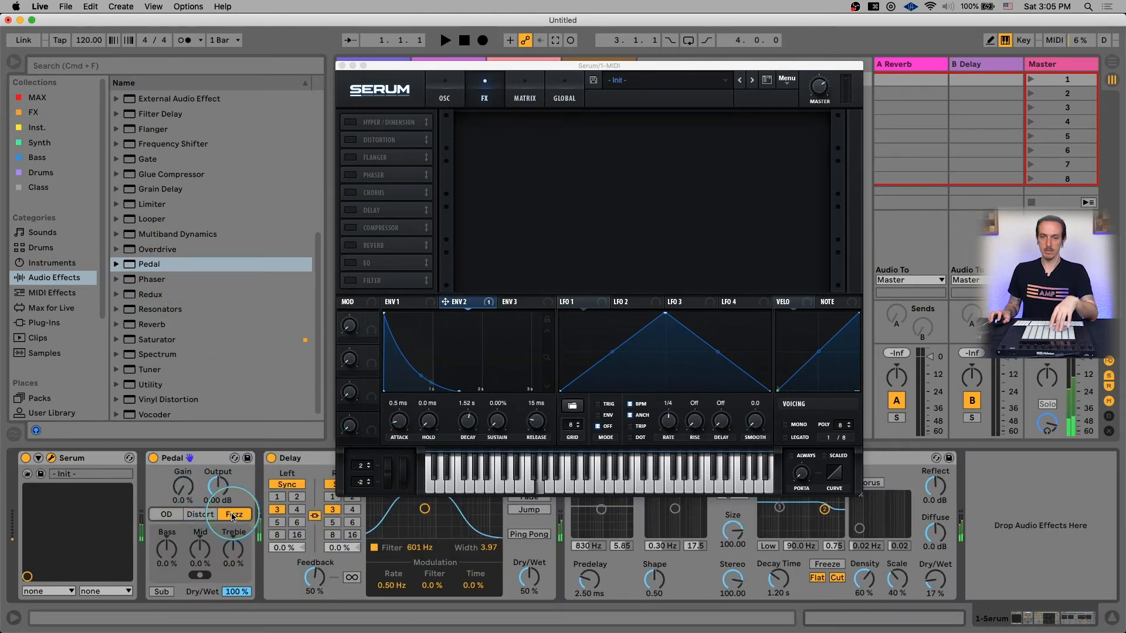
pyautogui.moveTo(529, 577); pyautogui.dragTo(528, 598)
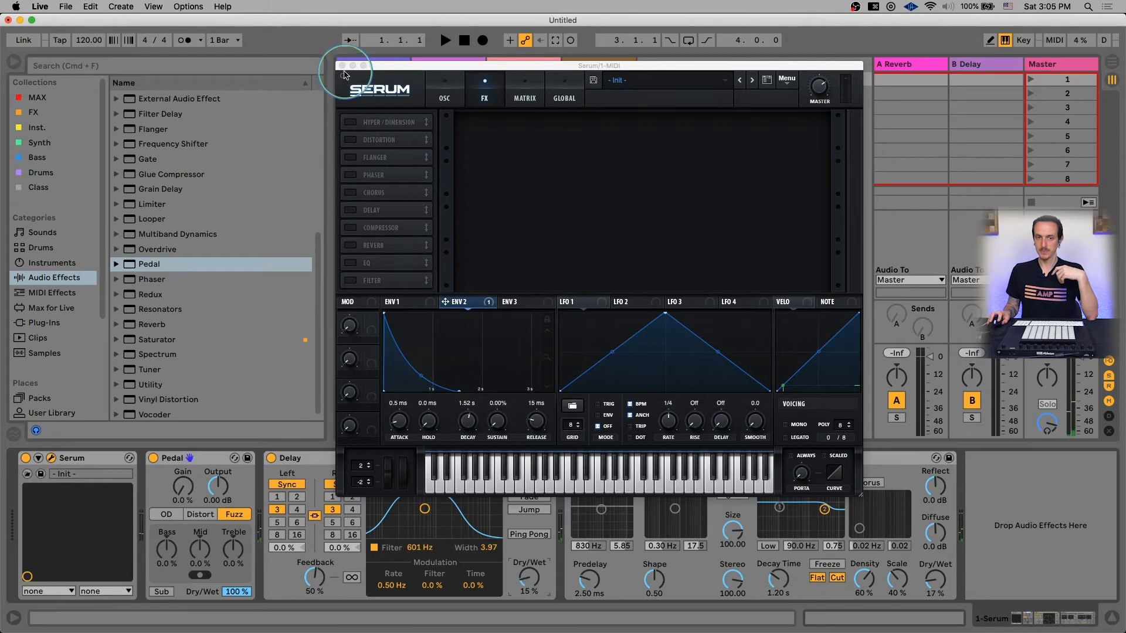
# - Return to Serum's oscillator page and show the Serum Presets folder in Finder, with its window moved above the device chain
pyautogui.click(445, 89)
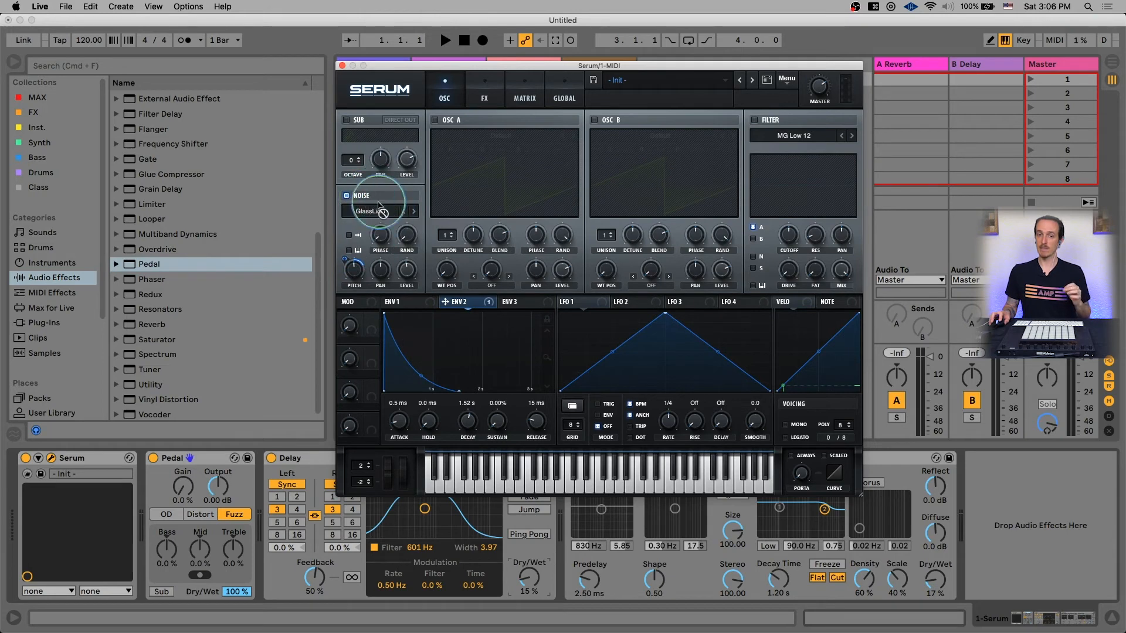
pyautogui.click(785, 79)
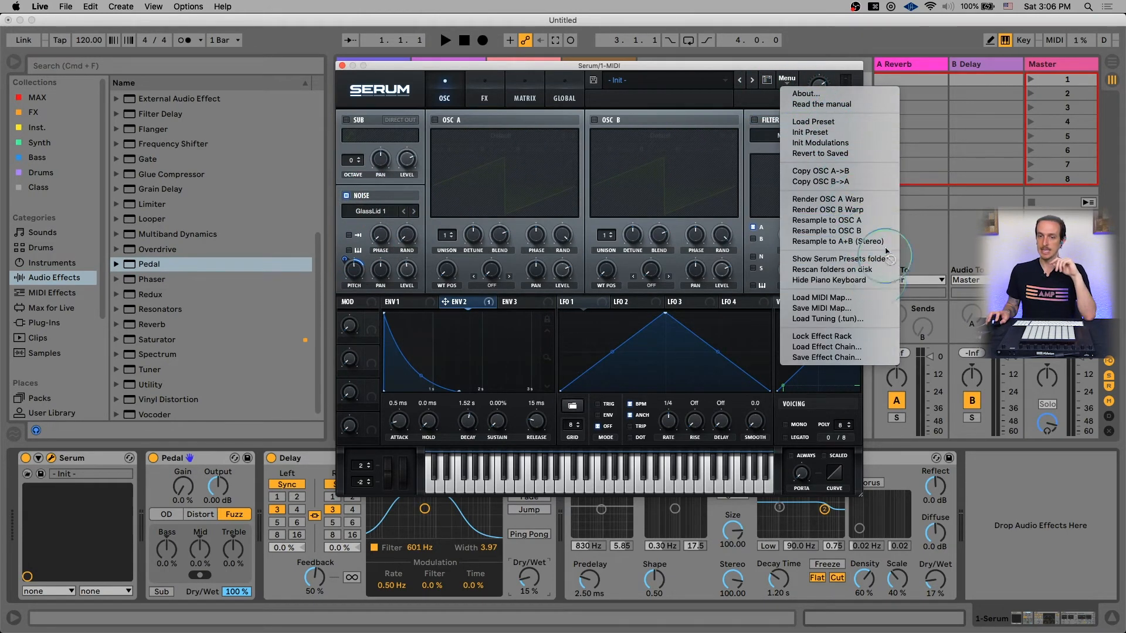
pyautogui.click(852, 260)
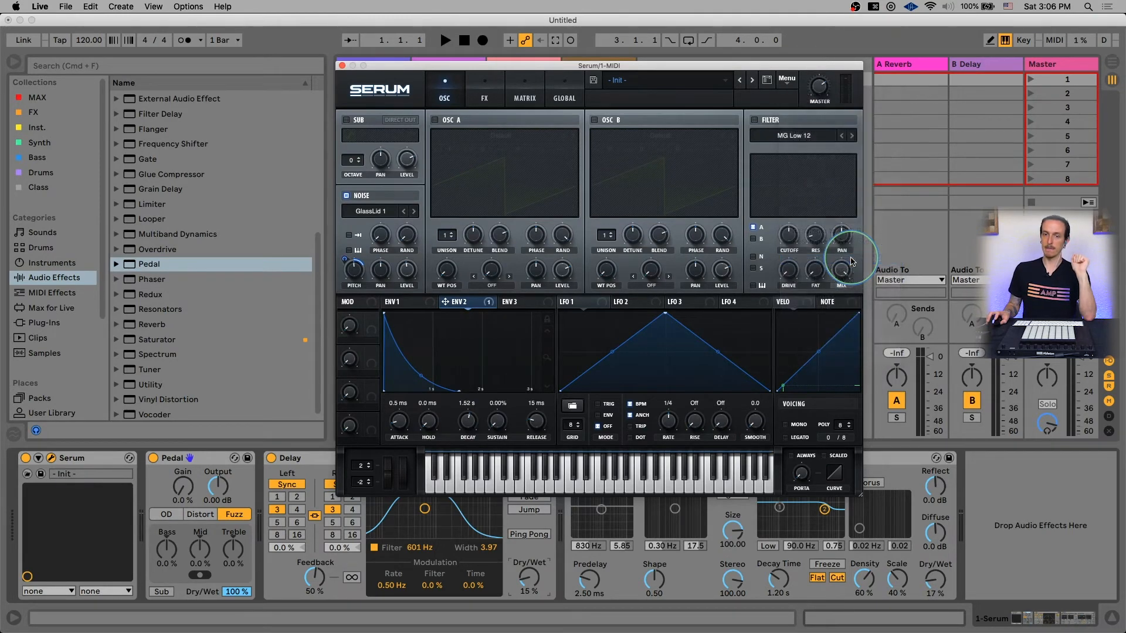
pyautogui.moveTo(326, 289); pyautogui.dragTo(312, 207)
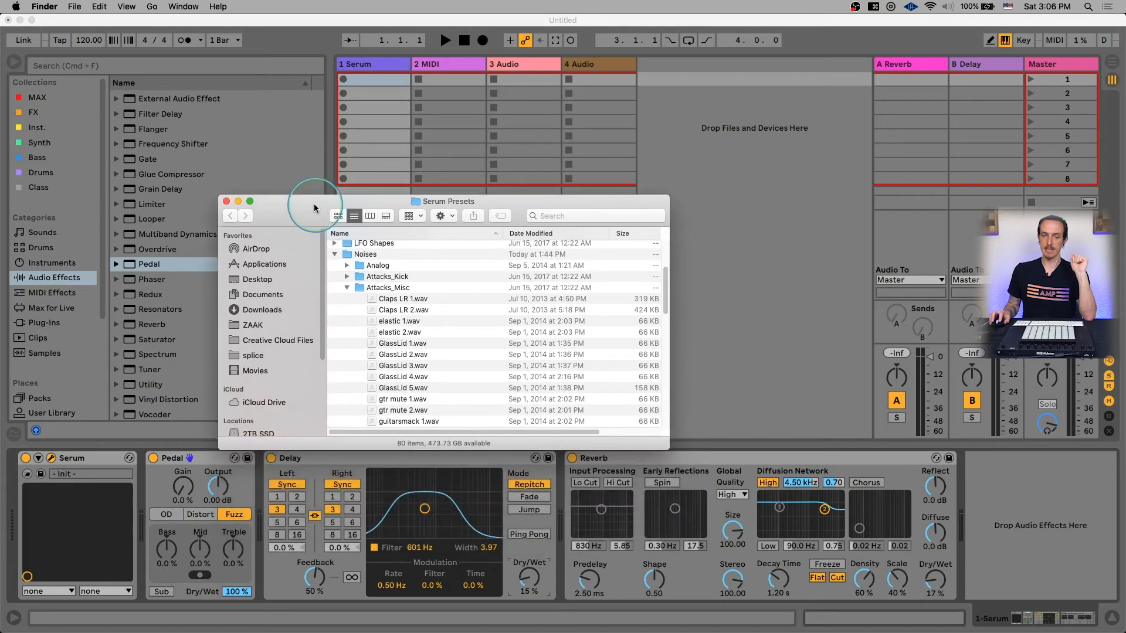
# - Browse the Serum Presets folder and examine the WAV samples stored in Noises > Attacks_Misc
pyautogui.click(345, 287)
pyautogui.scroll(5, 348, 292)
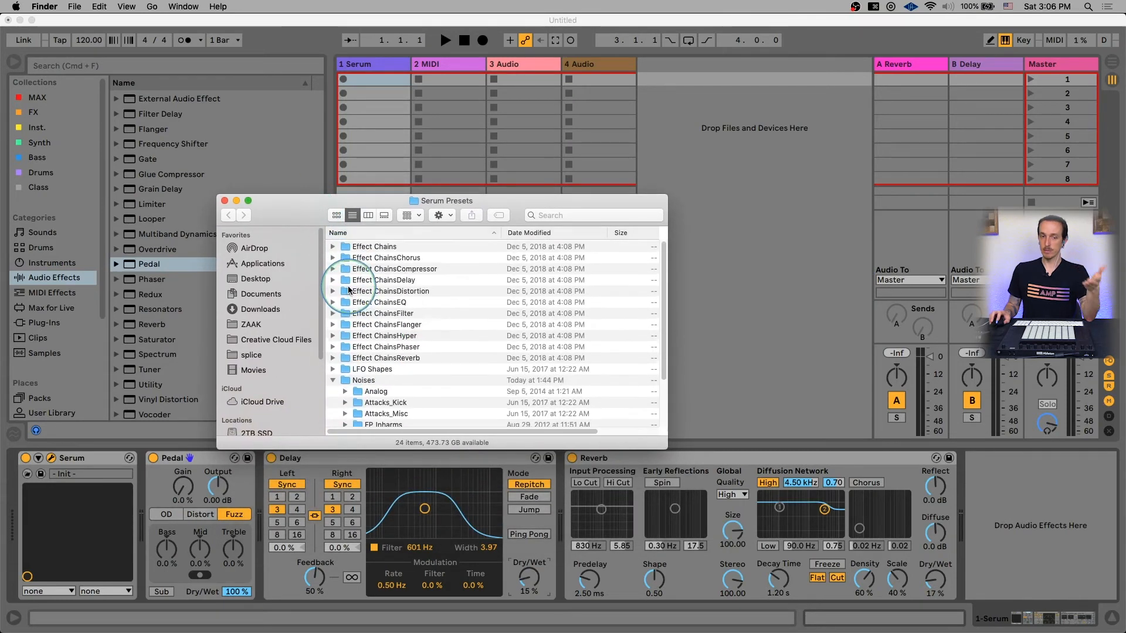
pyautogui.scroll(-3, 348, 292)
pyautogui.click(364, 299)
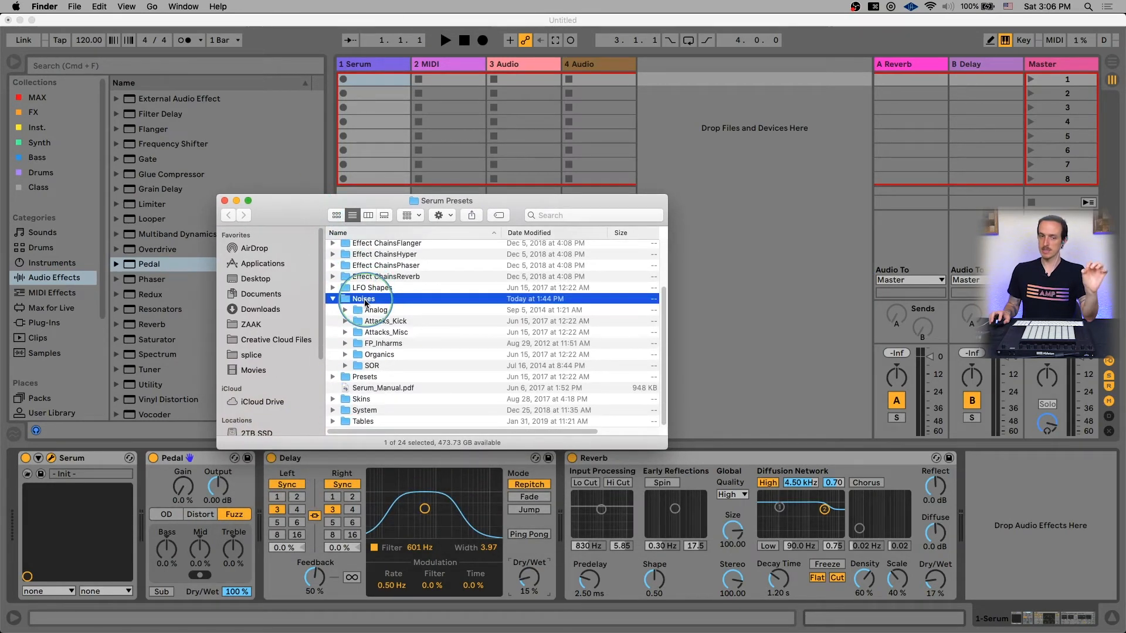
pyautogui.click(357, 332)
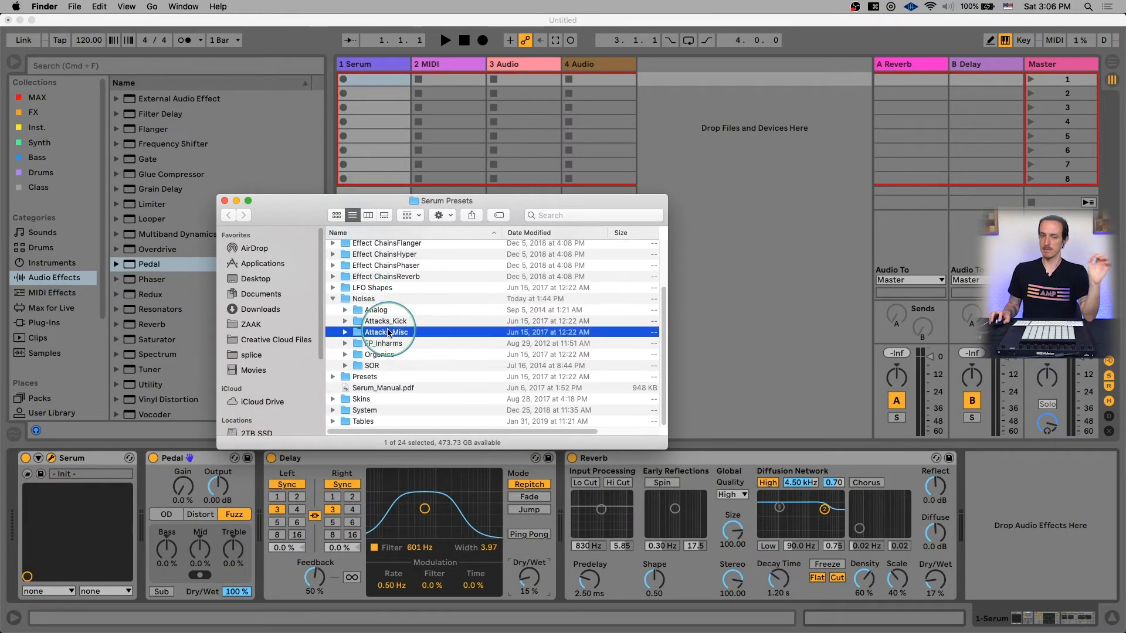
pyautogui.click(345, 332)
pyautogui.scroll(-10, 375, 346)
pyautogui.scroll(5, 411, 352)
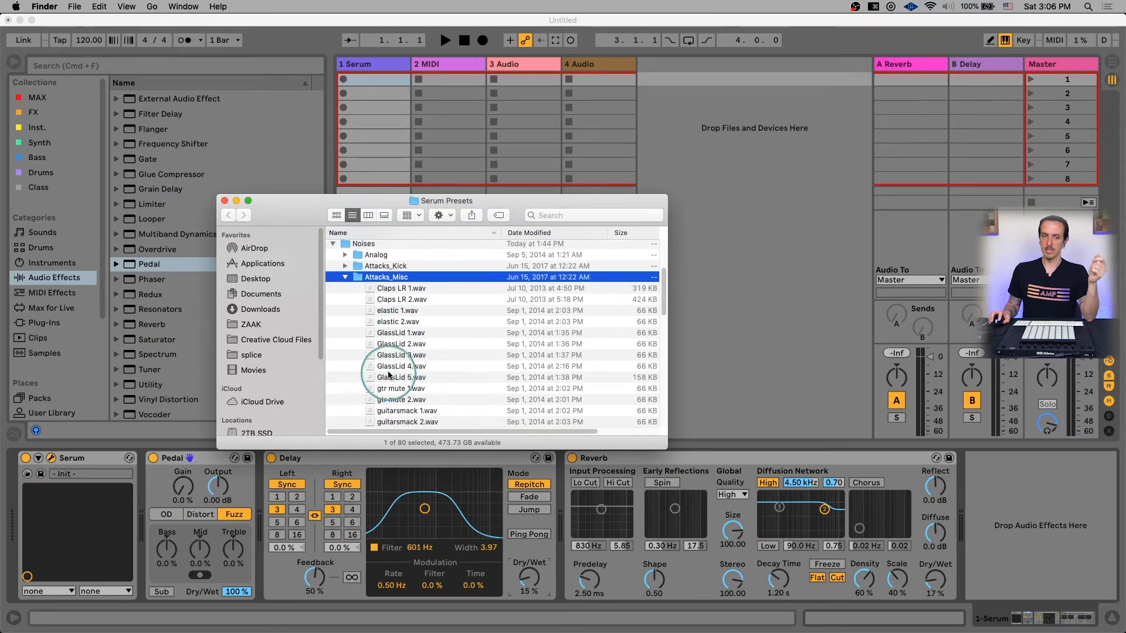
# - Load GlassLid 4.wav into Simpler on the empty MIDI track, close the Finder windows and arm that track in Ableton Live
pyautogui.moveTo(419, 365); pyautogui.dragTo(107, 532)
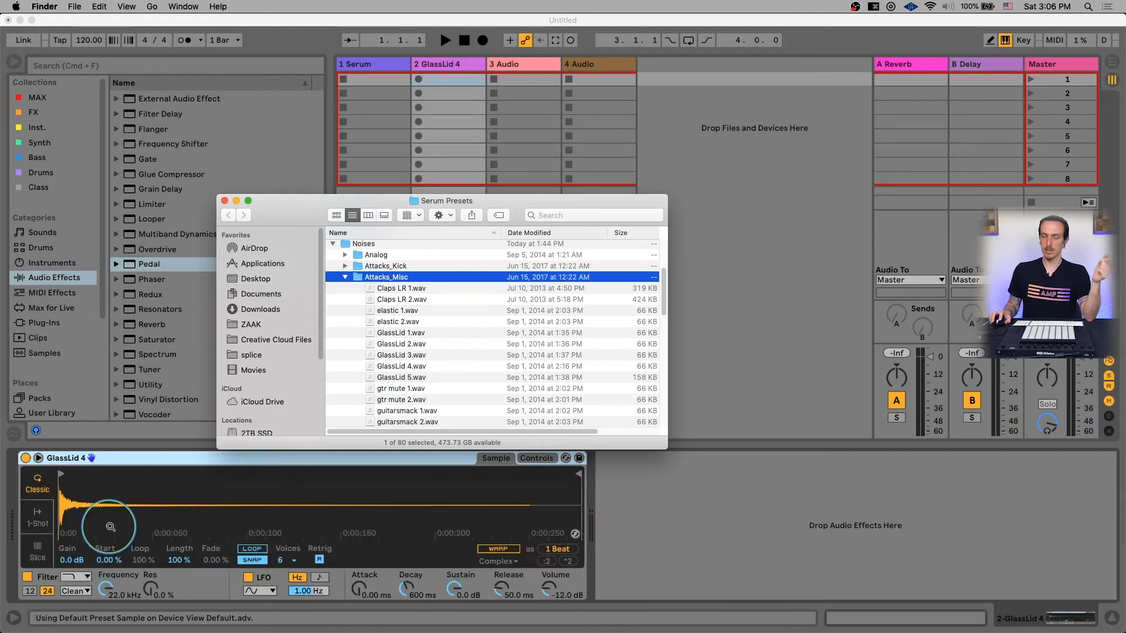
pyautogui.click(225, 201)
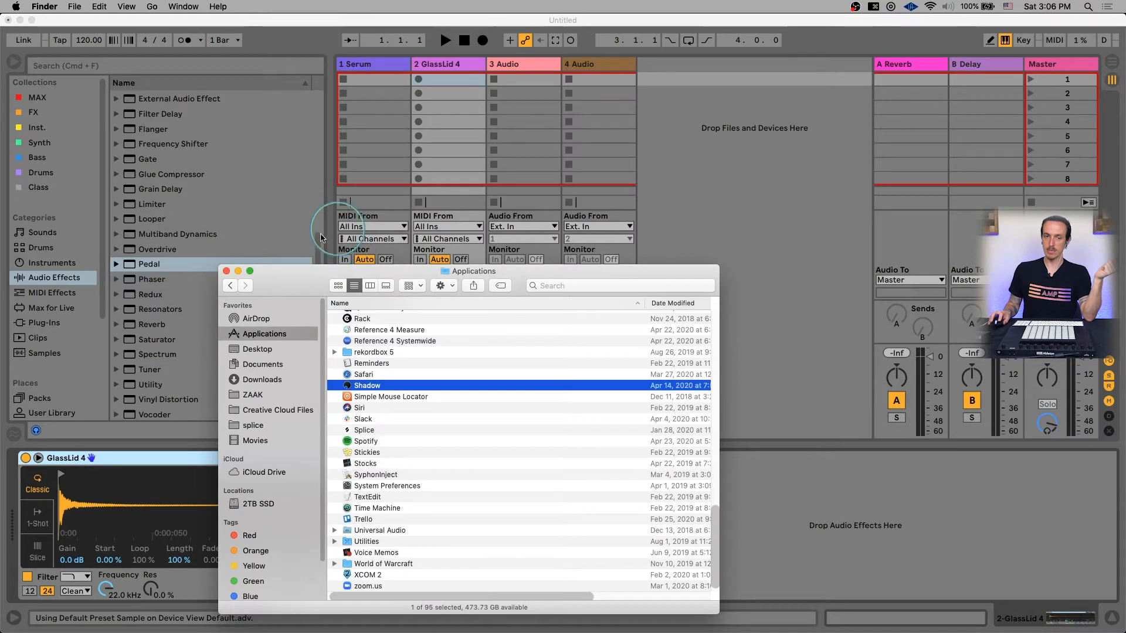
pyautogui.click(322, 202)
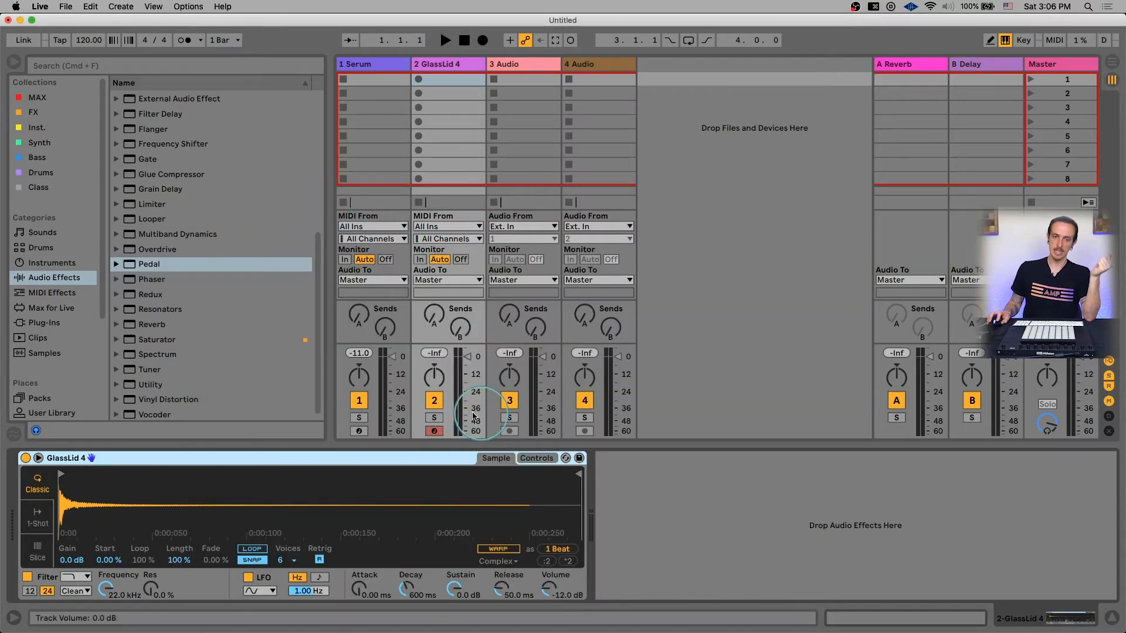
pyautogui.click(437, 433)
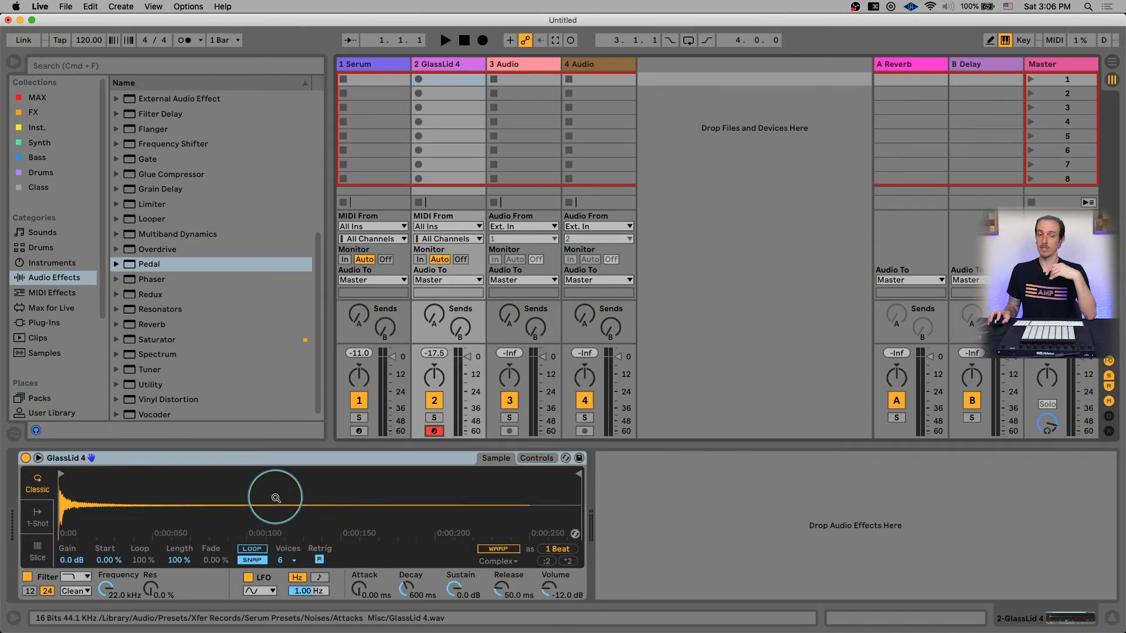
# - Loop the GlassLid 4 sample, pull its end marker slightly inward, try warping, and set the length to 91.4% with warp off
pyautogui.click(253, 549)
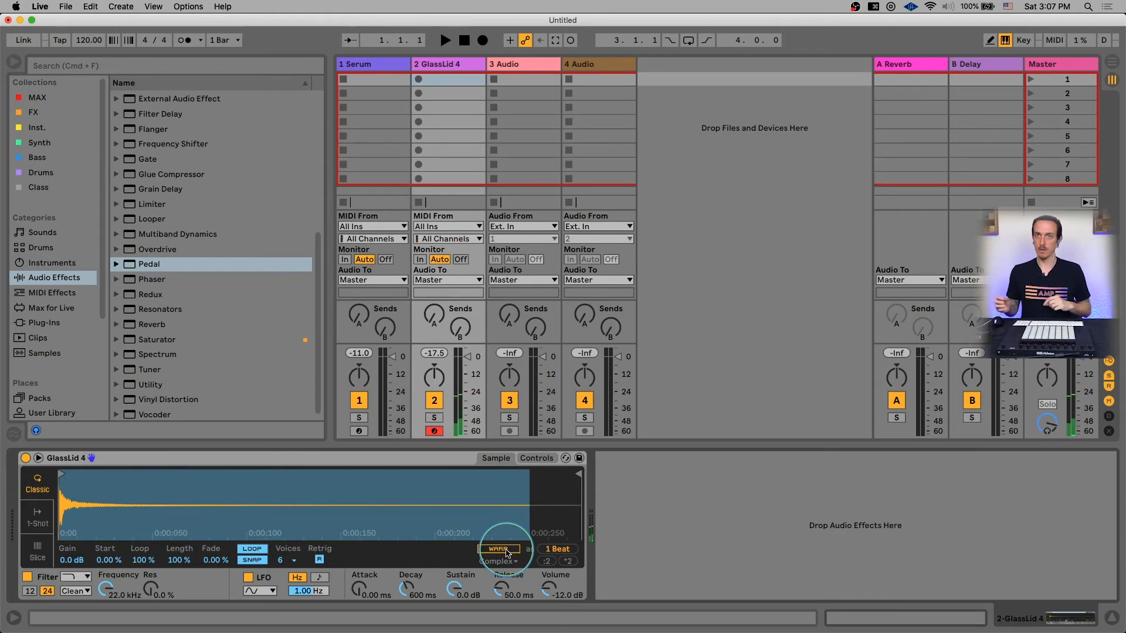
pyautogui.click(498, 549)
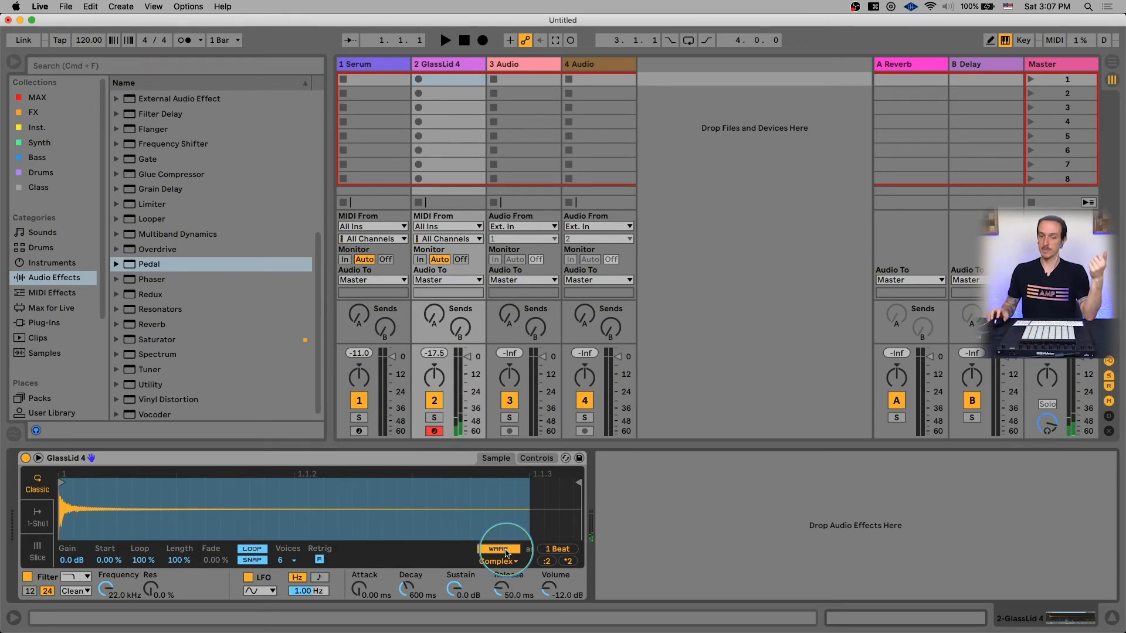
pyautogui.moveTo(575, 482)
pyautogui.mouseDown()
pyautogui.moveTo(387, 478)
pyautogui.moveTo(439, 490)
pyautogui.moveTo(69, 497)
pyautogui.moveTo(313, 505)
pyautogui.moveTo(328, 495)
pyautogui.moveTo(315, 478)
pyautogui.moveTo(541, 481)
pyautogui.mouseUp()
pyautogui.moveTo(179, 560); pyautogui.dragTo(179, 560)
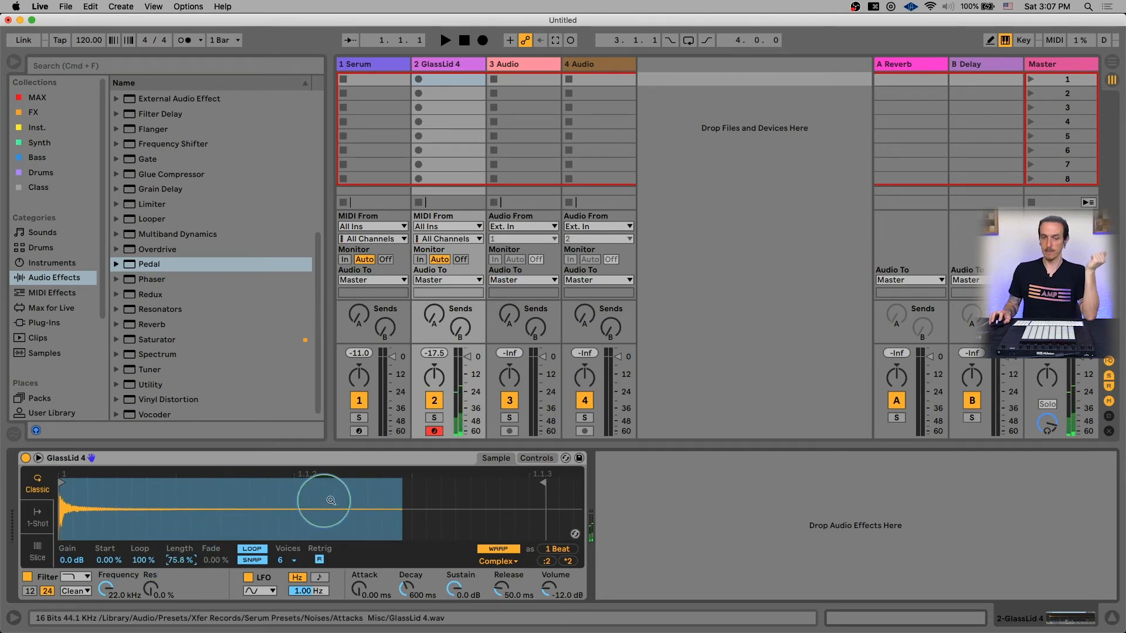
pyautogui.click(490, 550)
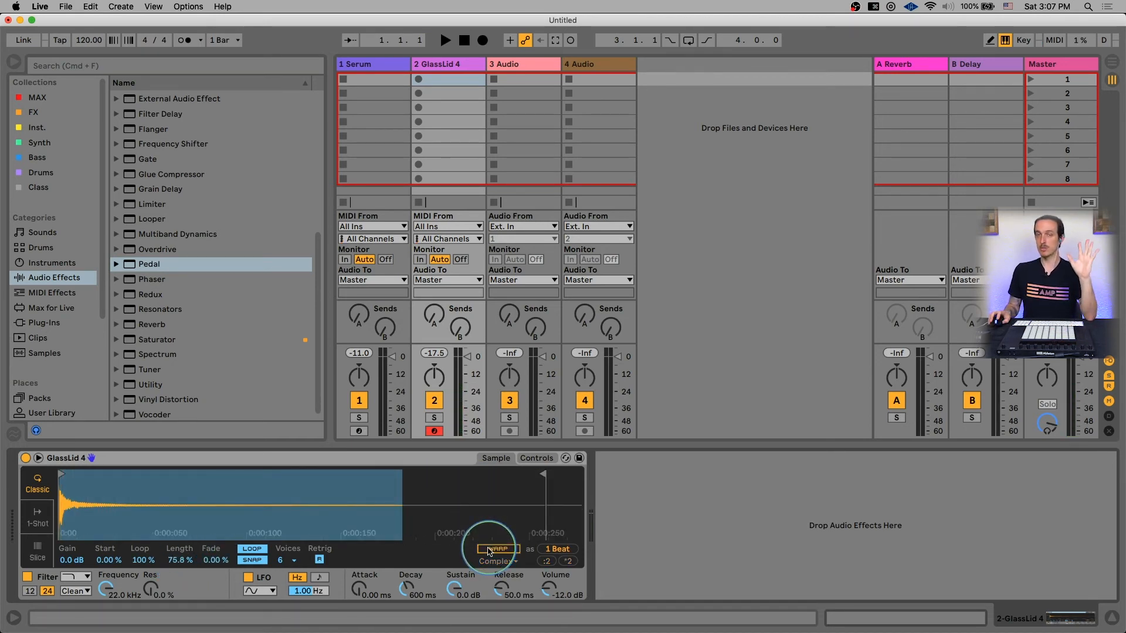
pyautogui.moveTo(179, 559); pyautogui.dragTo(311, 485)
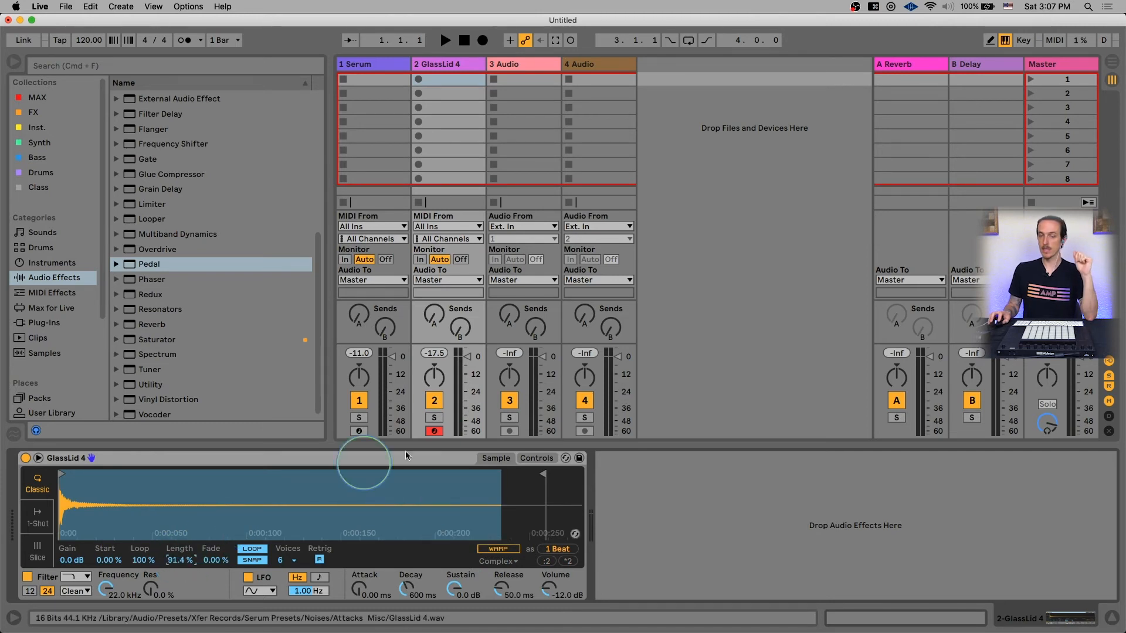
# - Set Simpler's pitch envelope to a 50.2 s decay, -100% sustain and -28 st amount, and return to the sample waveform
pyautogui.click(550, 459)
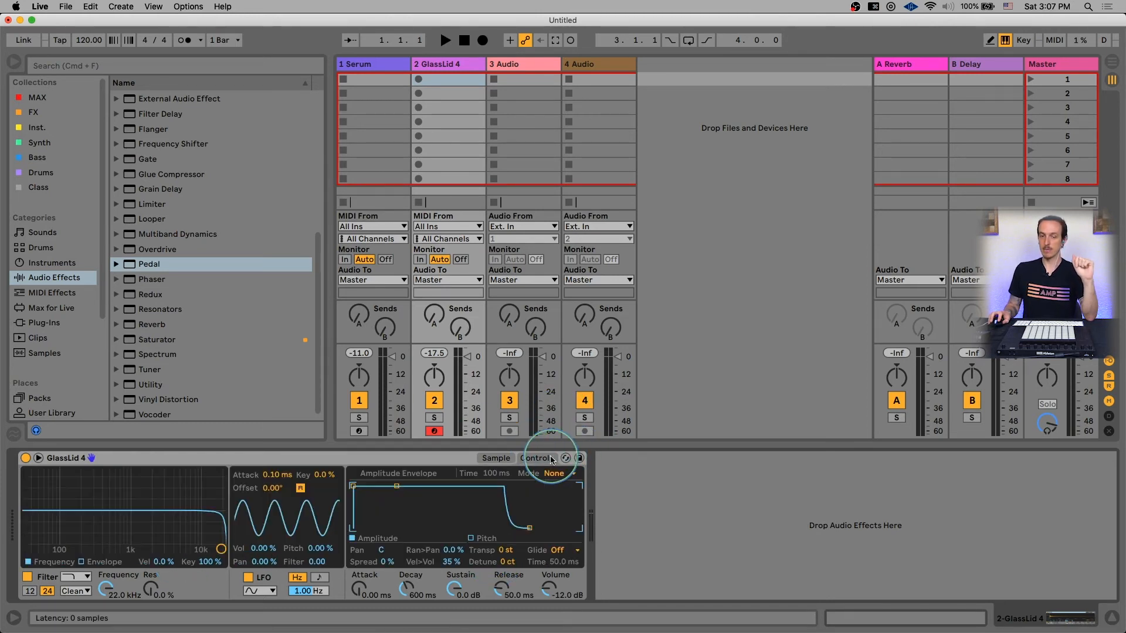
pyautogui.click(472, 539)
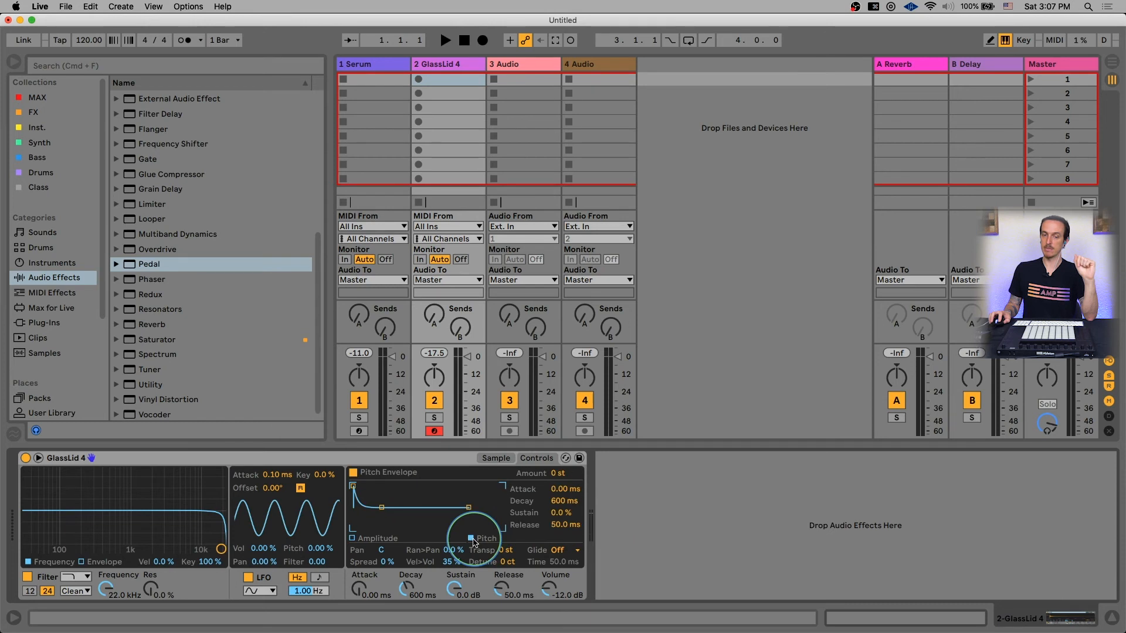
pyautogui.click(379, 539)
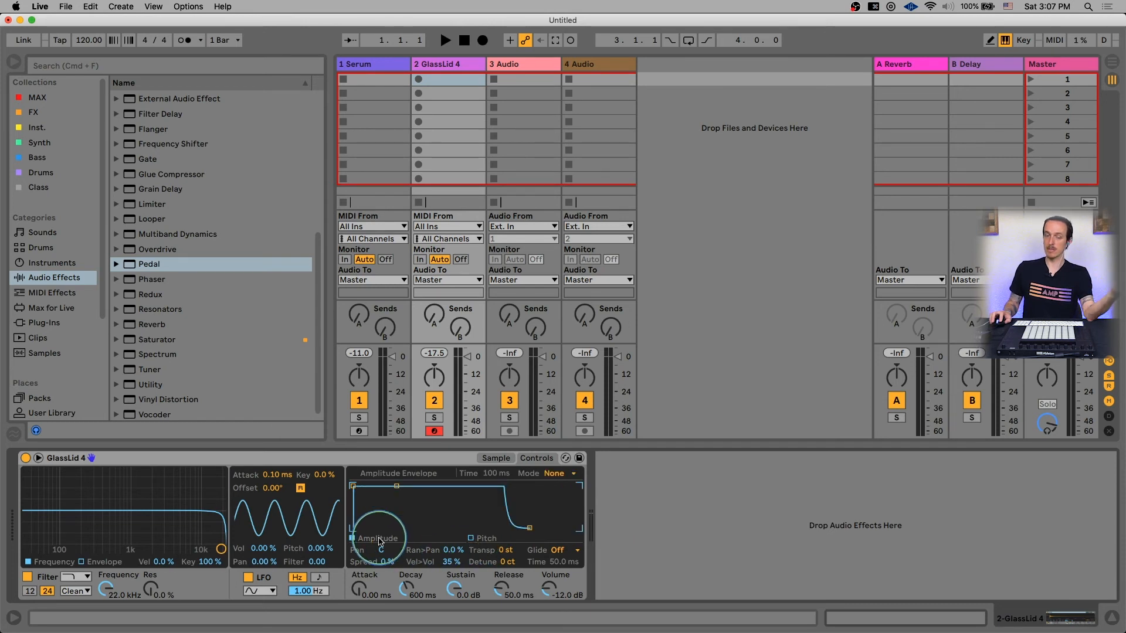
pyautogui.click(471, 539)
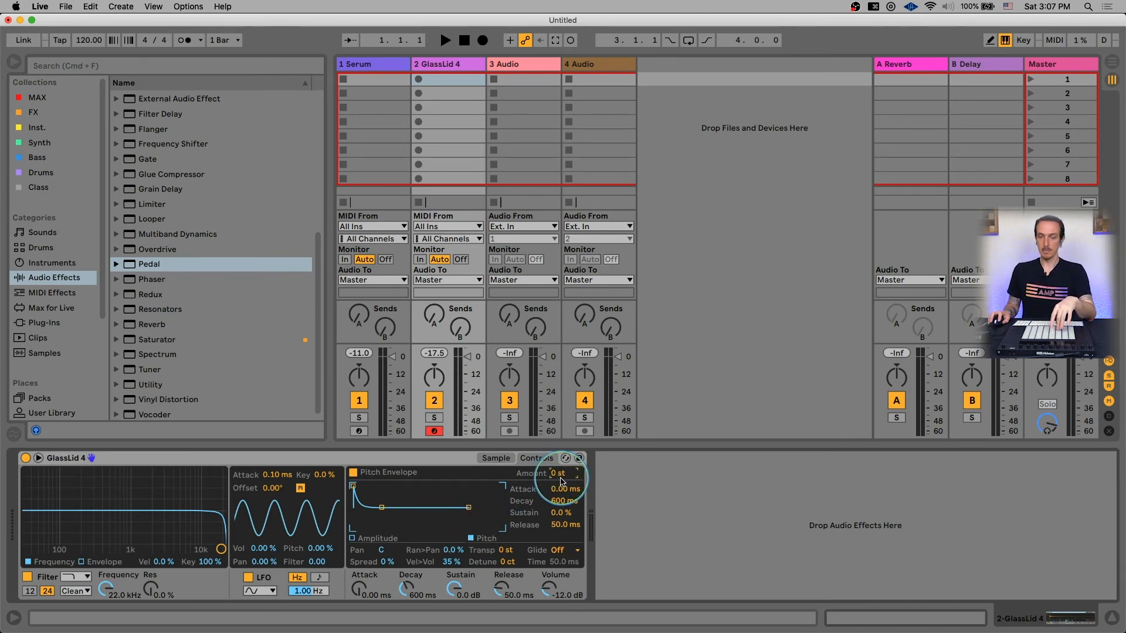
pyautogui.moveTo(560, 478); pyautogui.dragTo(560, 476)
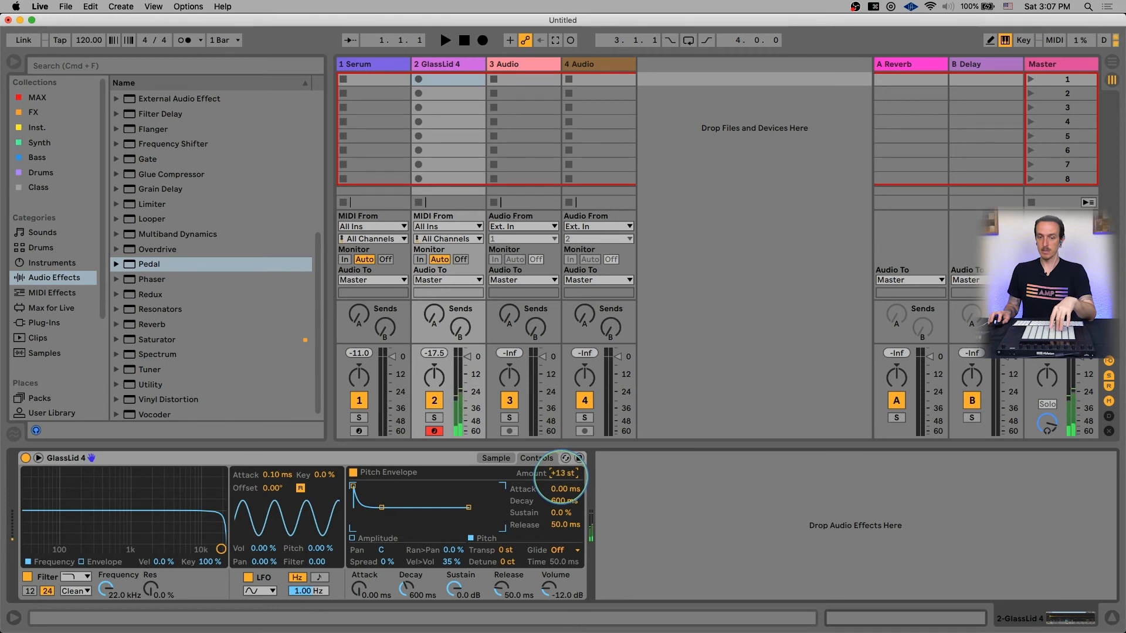
pyautogui.moveTo(382, 507); pyautogui.dragTo(401, 528)
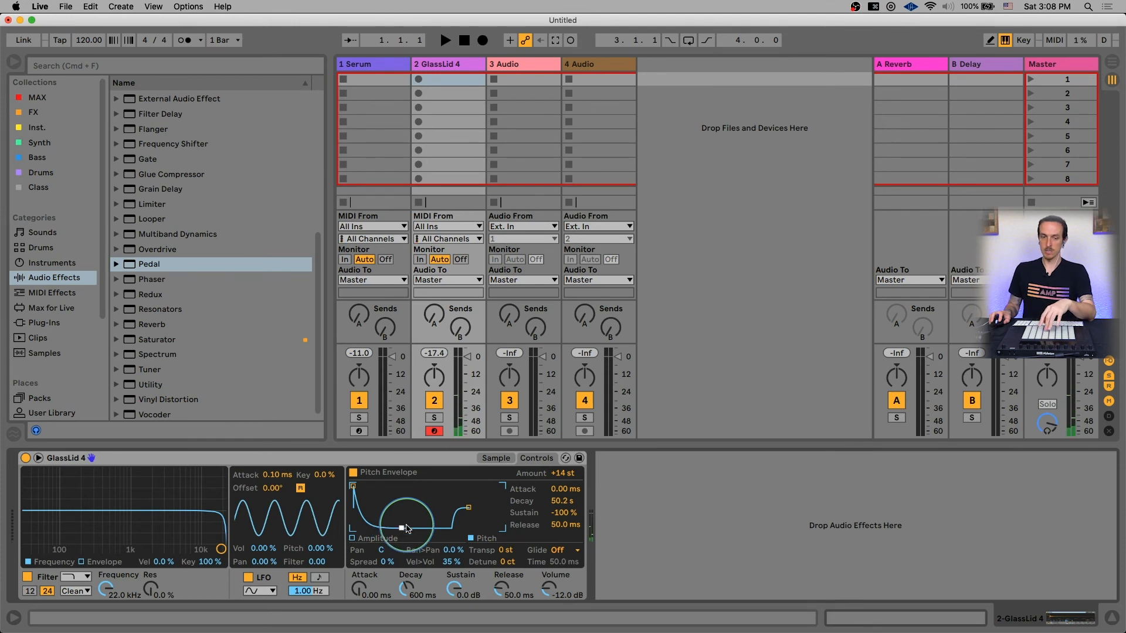
pyautogui.moveTo(556, 476); pyautogui.dragTo(555, 492)
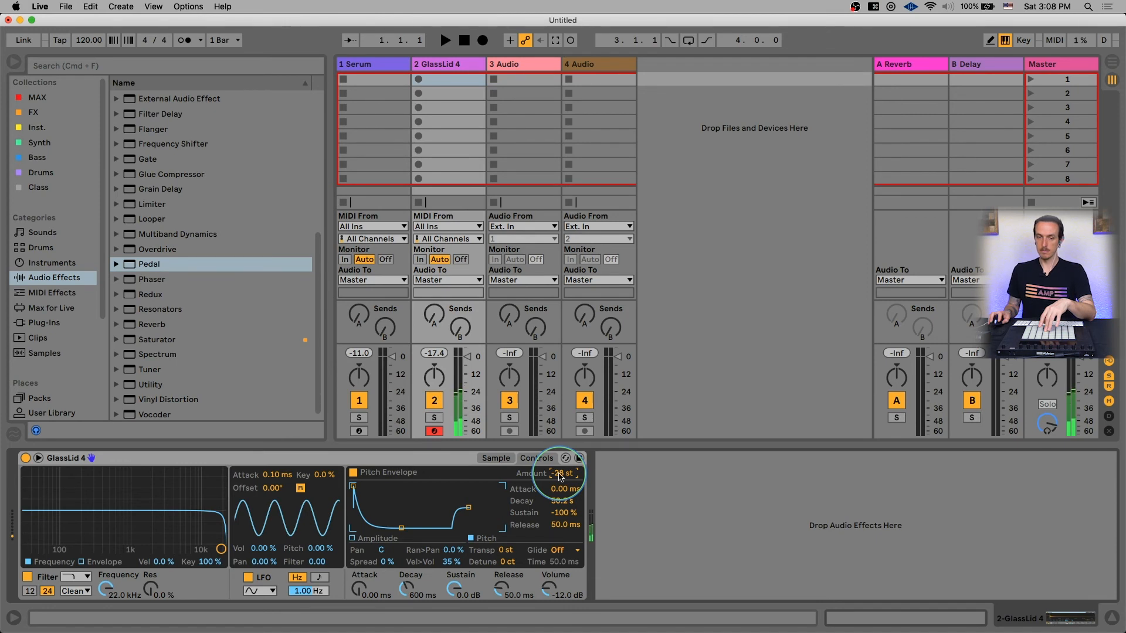
pyautogui.click(426, 374)
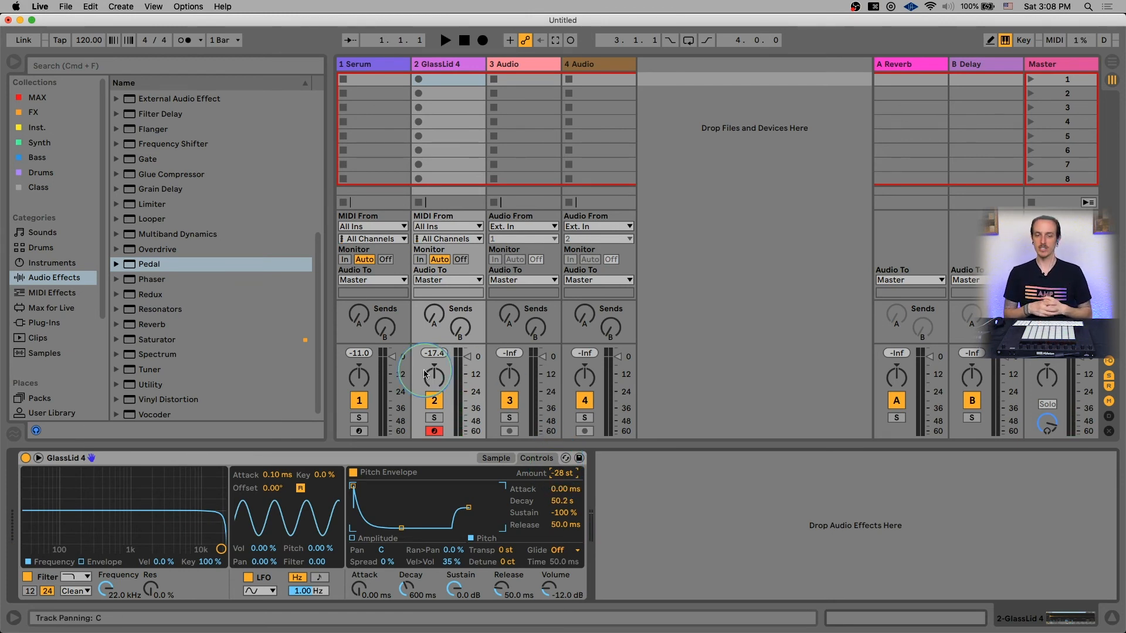
pyautogui.click(496, 458)
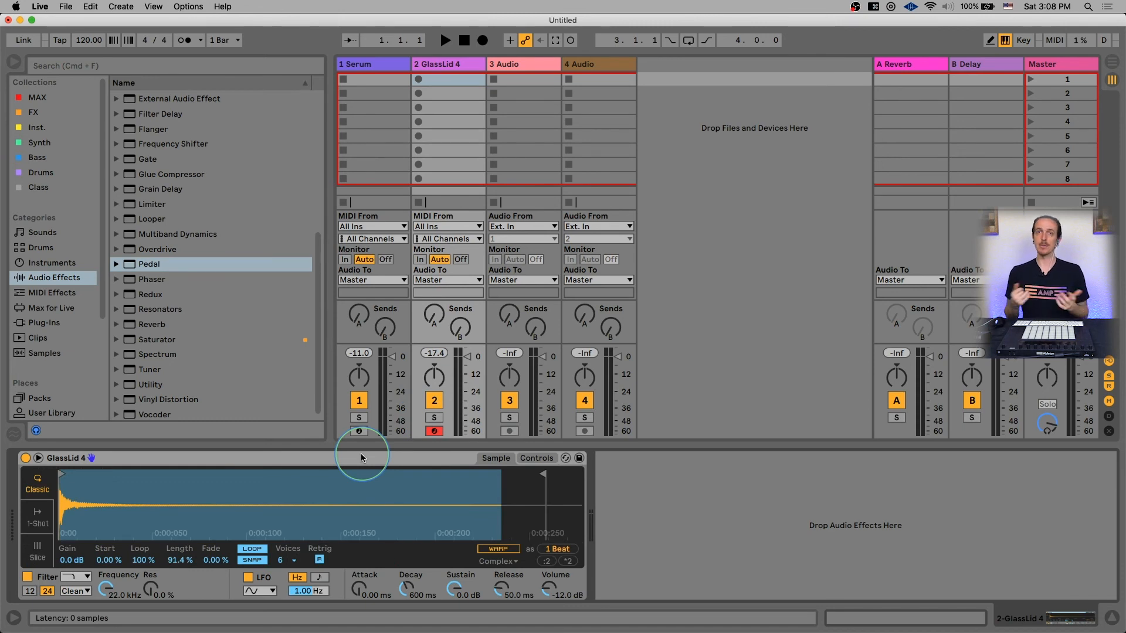